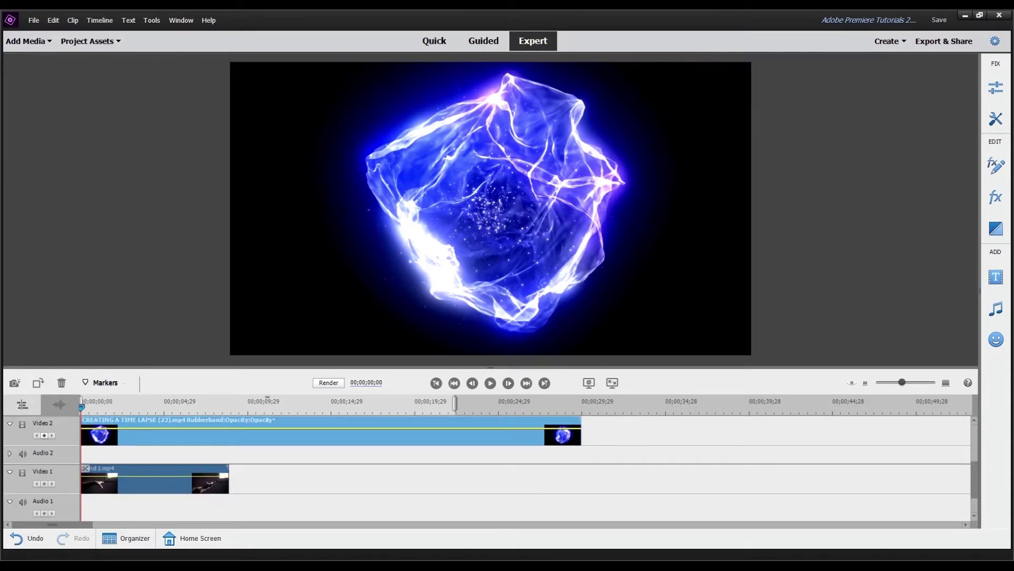
- Set the orb clip's Opacity blend mode to Screen and preview it at reduced opacity
left_click(996, 165)
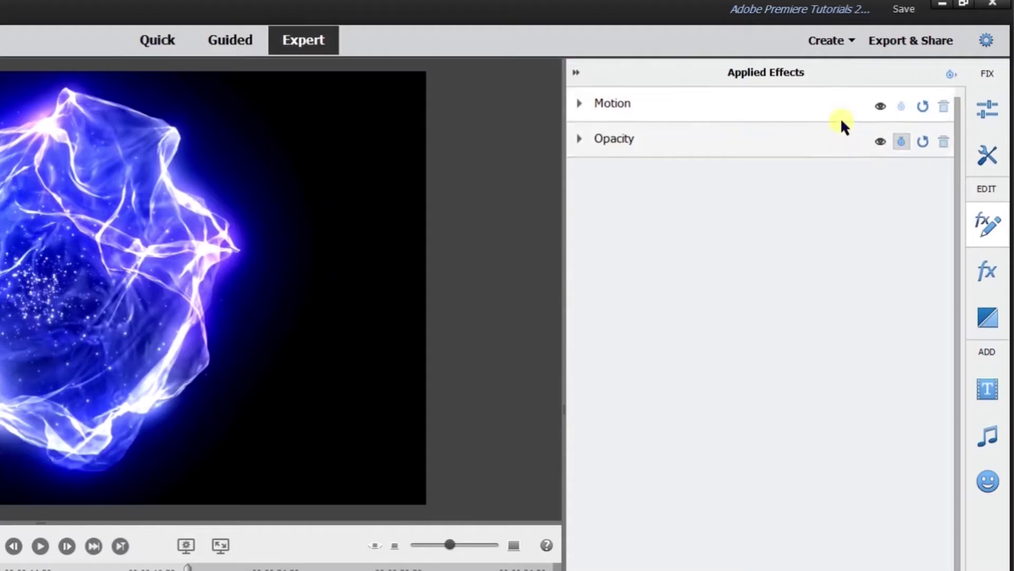
left_click(821, 129)
left_click(689, 279)
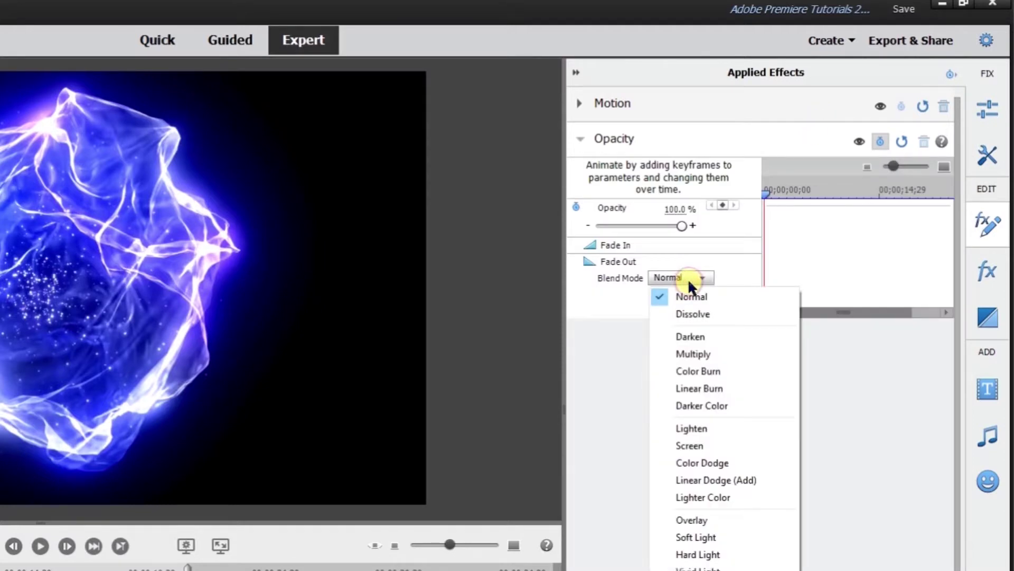
left_click(699, 440)
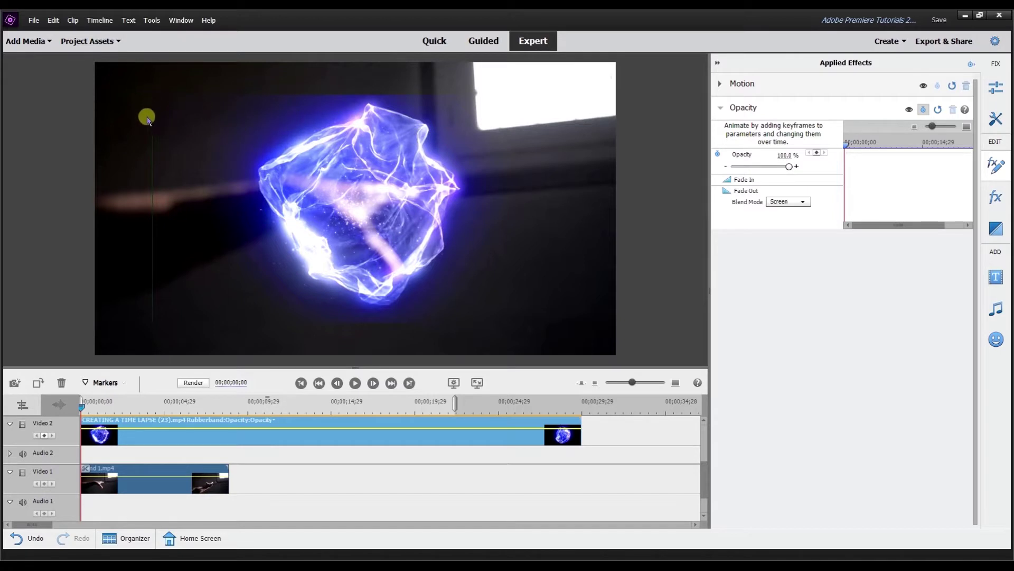
left_click_drag(798, 167, 765, 166)
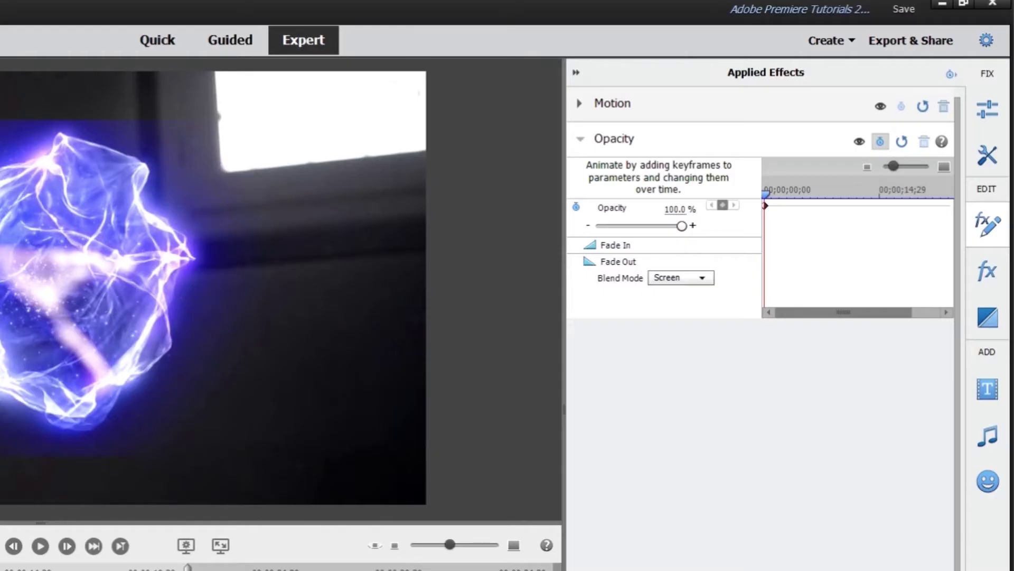
- Compare the Lighter Color and Normal blend modes on the orb, undoing back to Normal
left_click(678, 279)
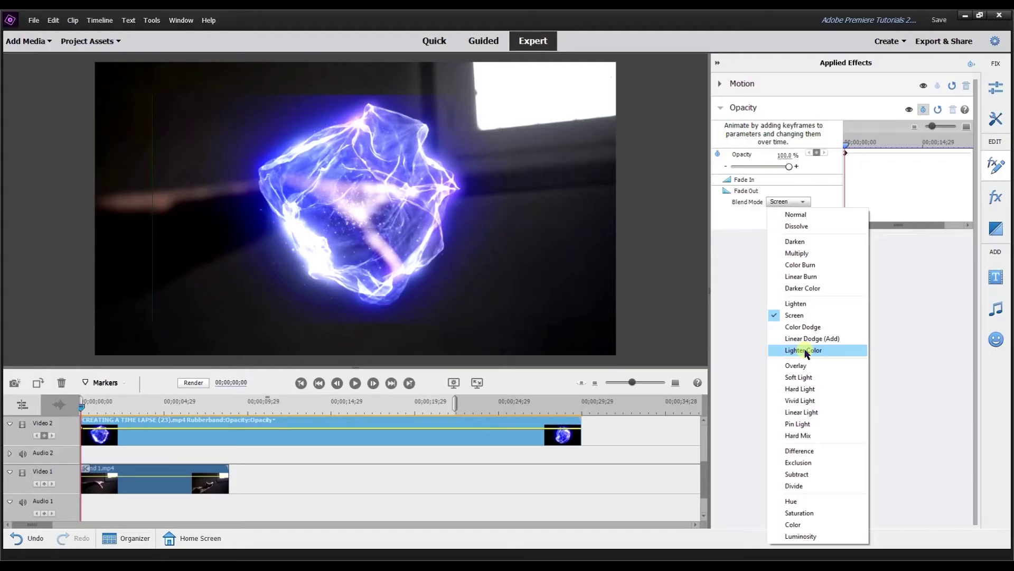
left_click(703, 498)
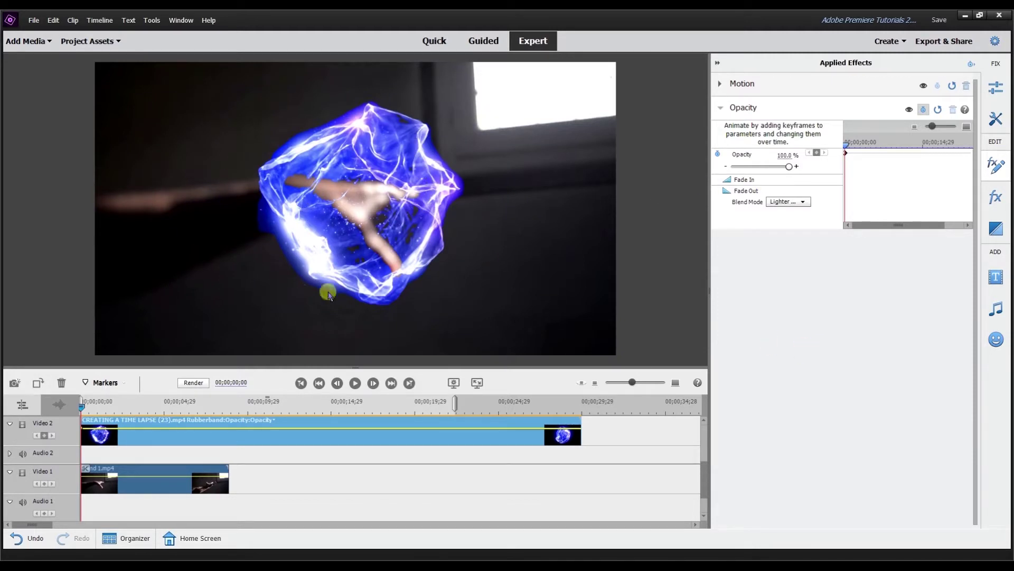
left_click(803, 203)
left_click(797, 214)
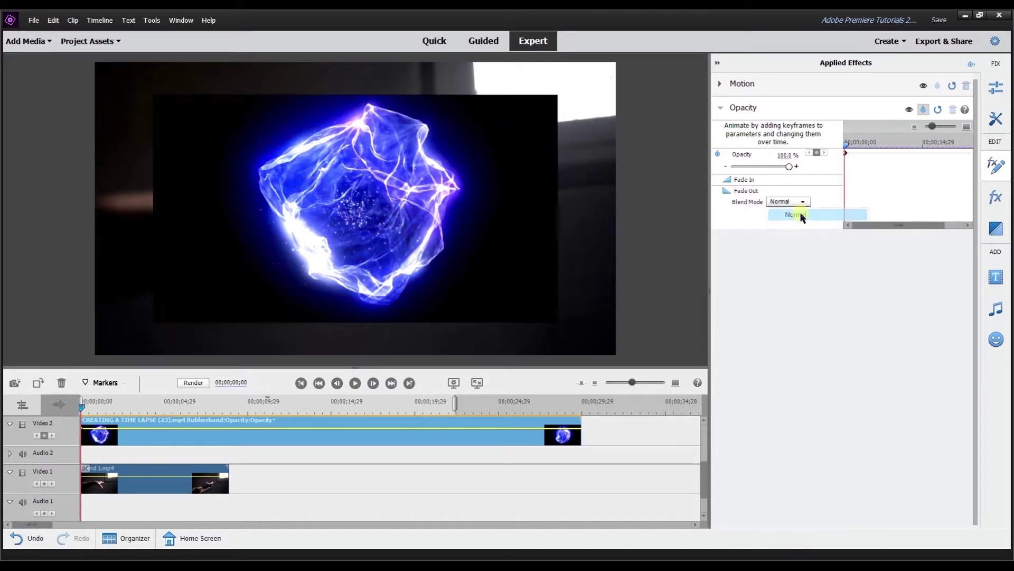
left_click(782, 201)
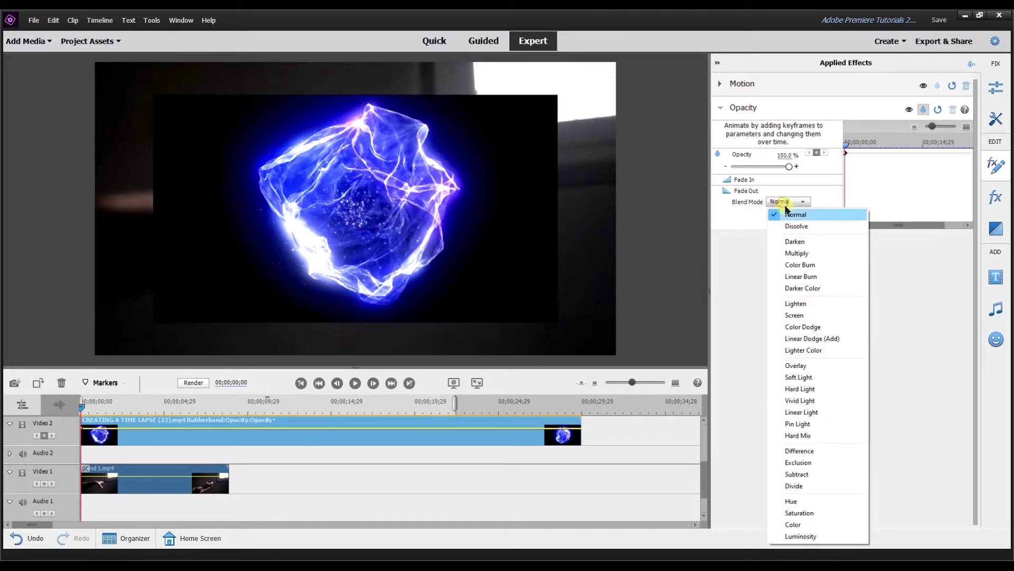
left_click(801, 348)
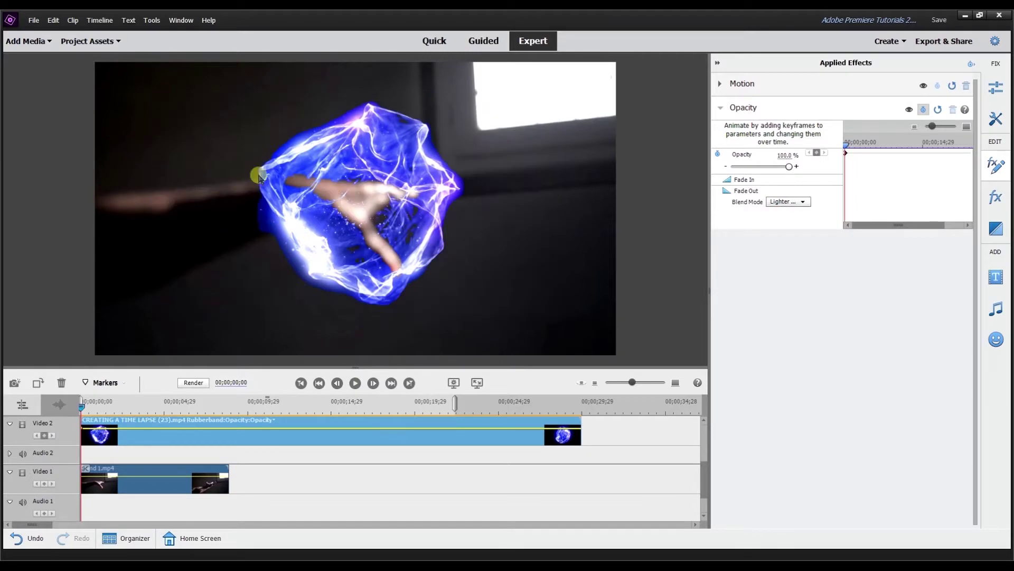
key("ctrl+z")
- Find Luma Key by searching 'lum' and apply it to the orb clip on Video 2
left_click(996, 197)
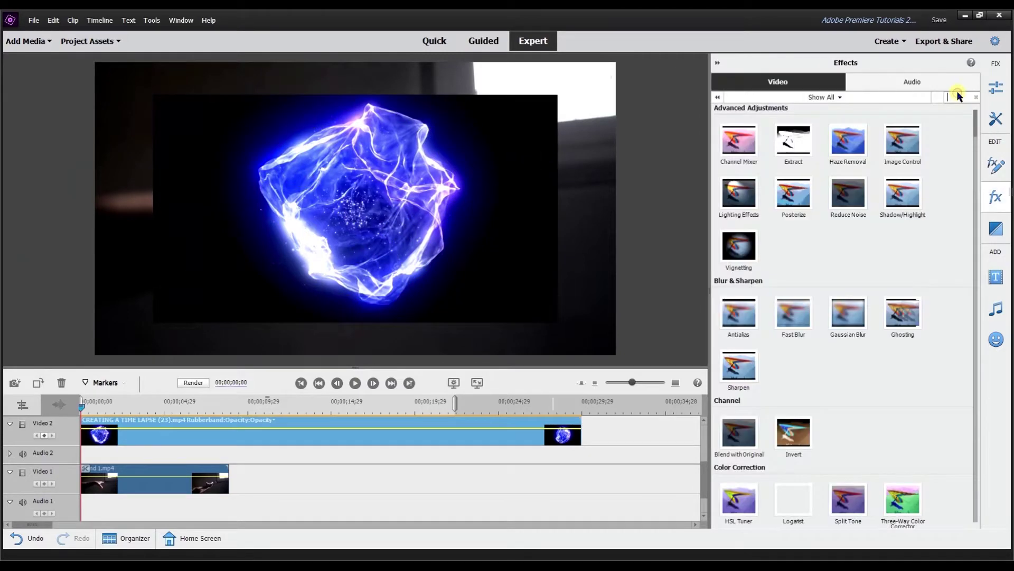
left_click(954, 96)
type("lum")
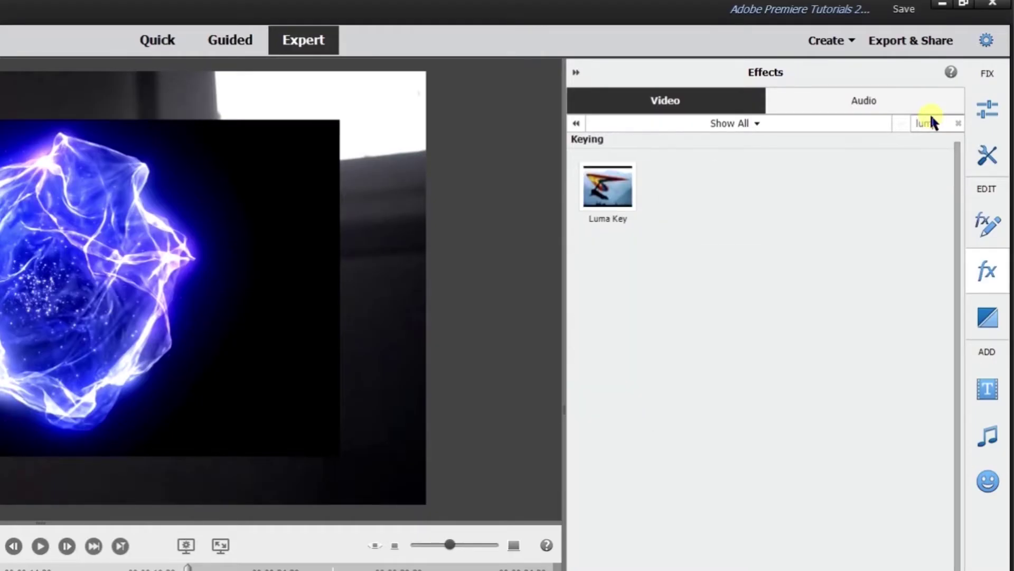
left_click(628, 203)
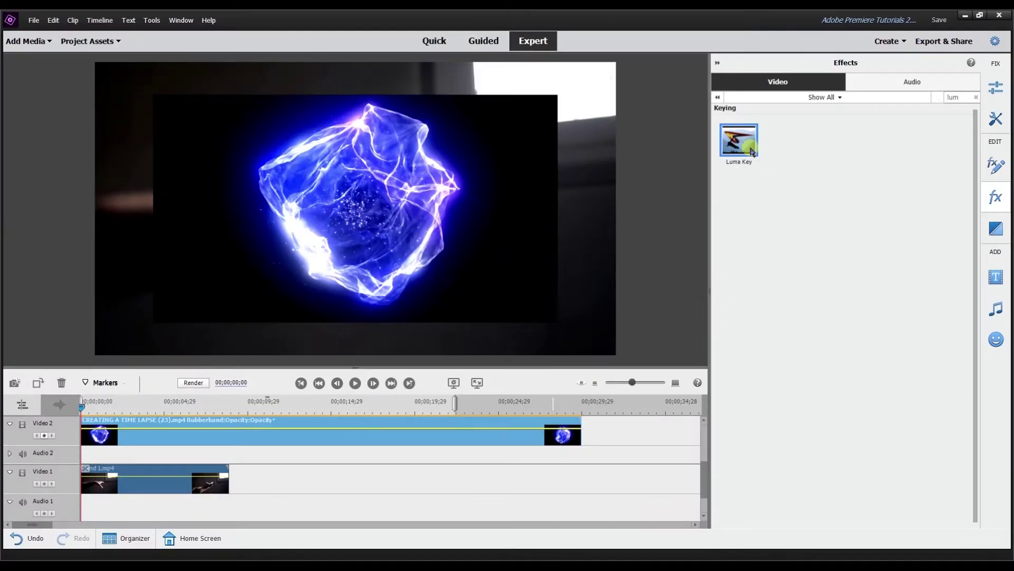
left_click_drag(661, 144, 125, 421)
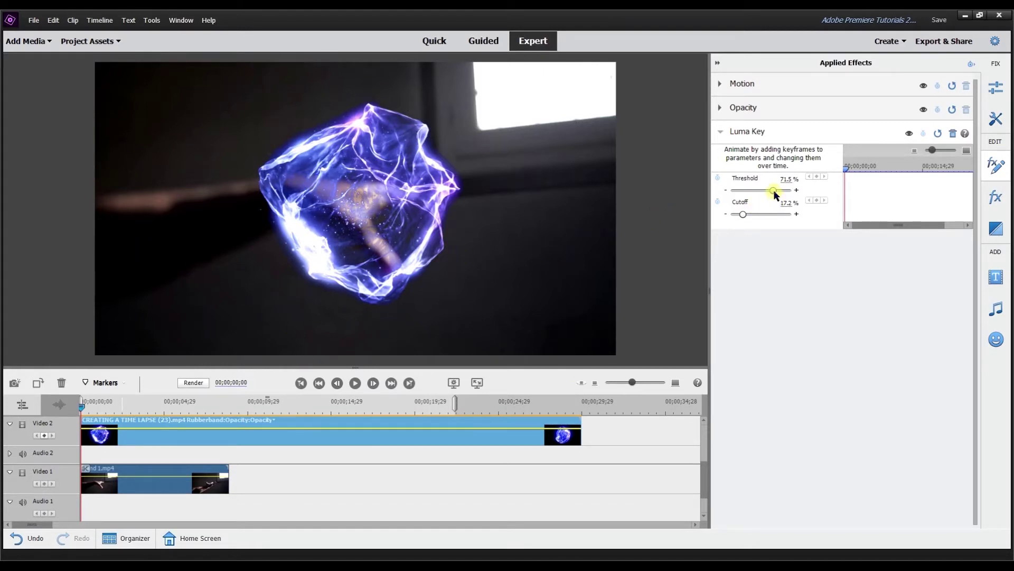
- Tune the Luma Key to Threshold 71.5% and Cutoff 17.2%
left_click_drag(771, 191, 809, 196)
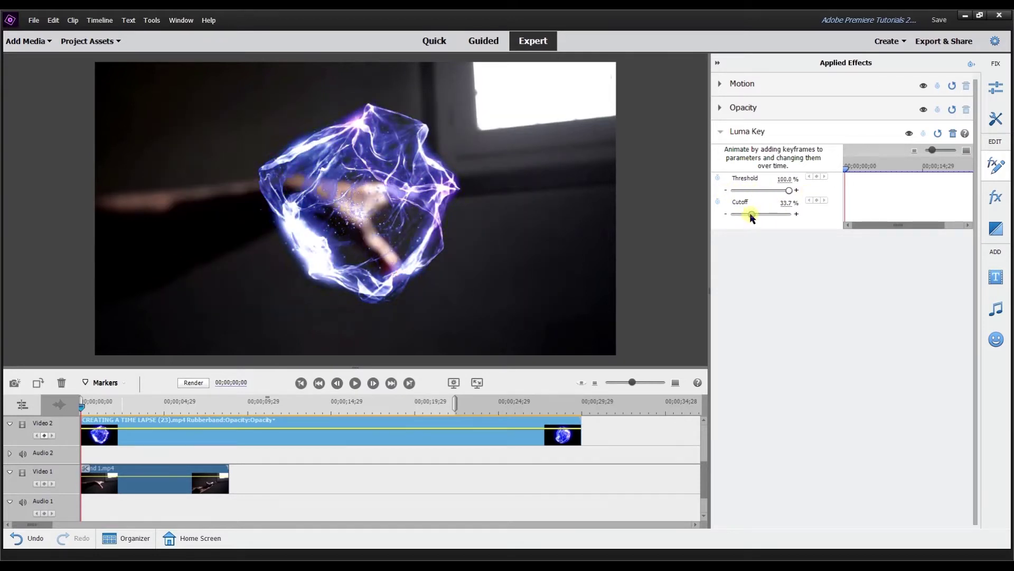
mouse_move(749, 214)
left_mouse_down()
mouse_move(790, 214)
mouse_move(742, 214)
left_mouse_up()
key("ctrl+z")
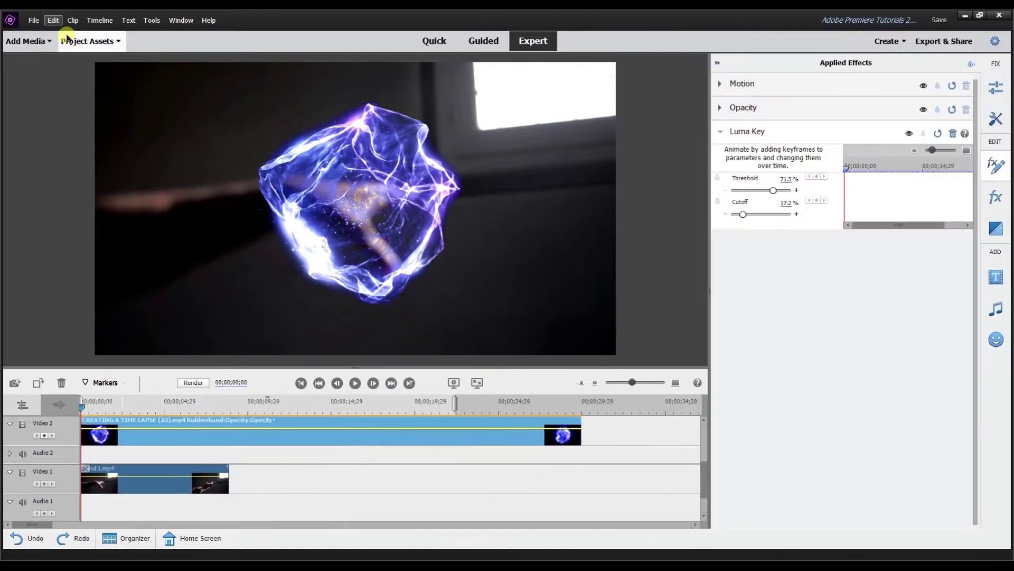
left_click(717, 64)
- Shift the orb clip on Video 2 to start at 00;00;01;25, as the hand reaches out
scroll(353, 440, "up", 2)
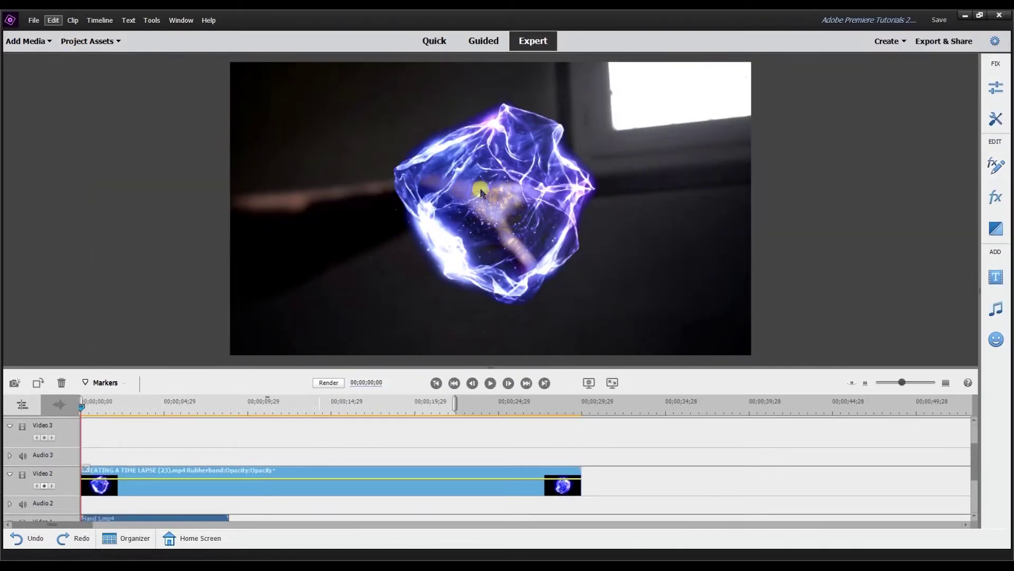
left_click_drag(82, 405, 118, 406)
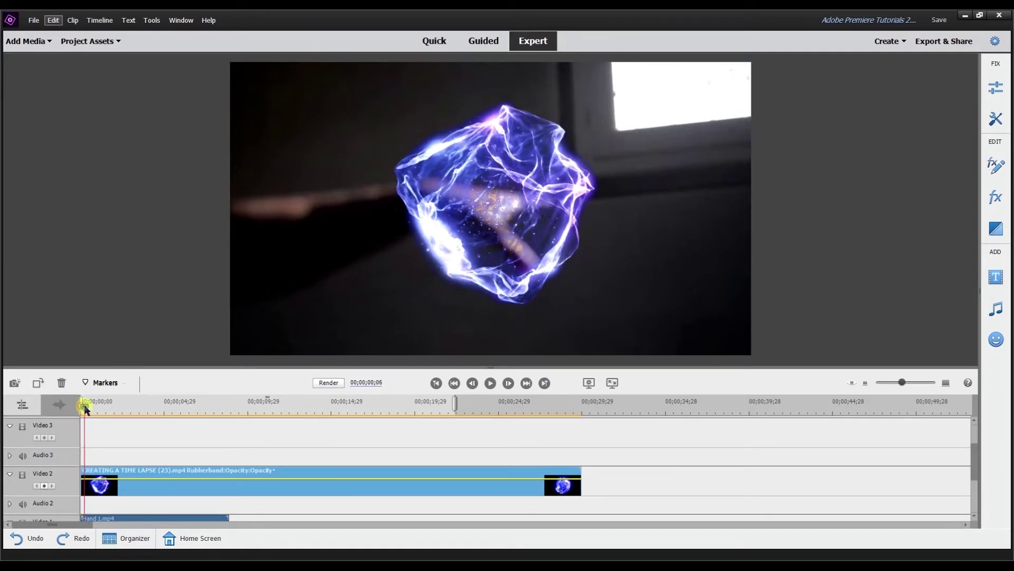
scroll(185, 448, "down", 1)
left_click_drag(182, 446, 223, 447)
left_click_drag(118, 409, 128, 445)
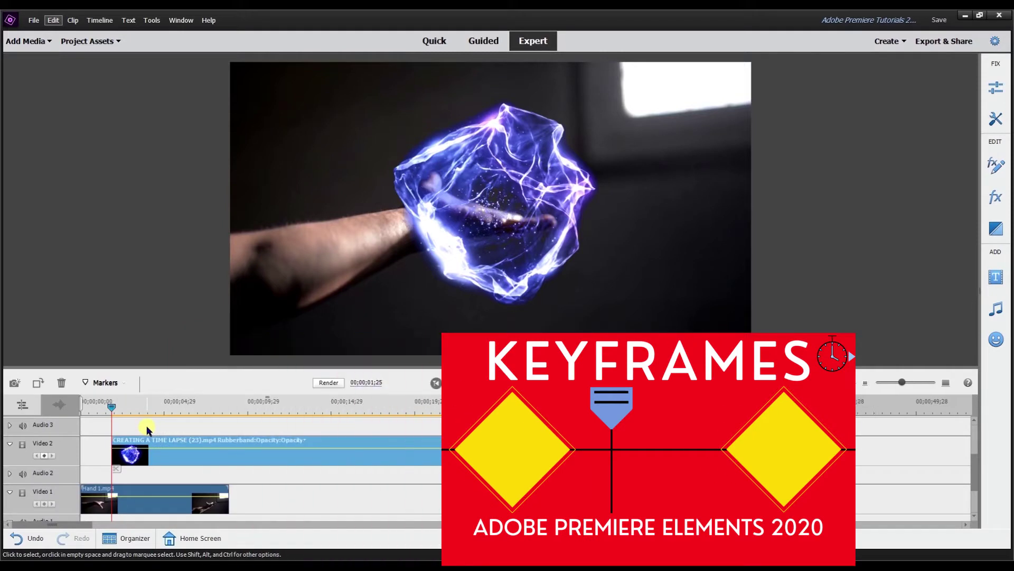
- Scale the orb to 49.8% and place it above the open palm at 680.4, 182.9
left_click(555, 203)
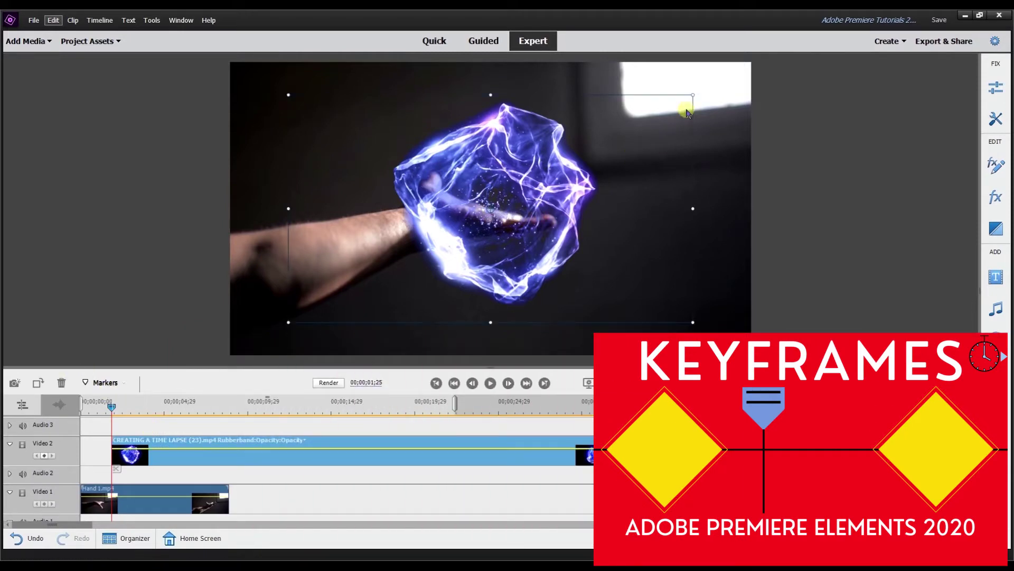
left_click_drag(690, 96, 653, 134)
left_click_drag(528, 166, 564, 100)
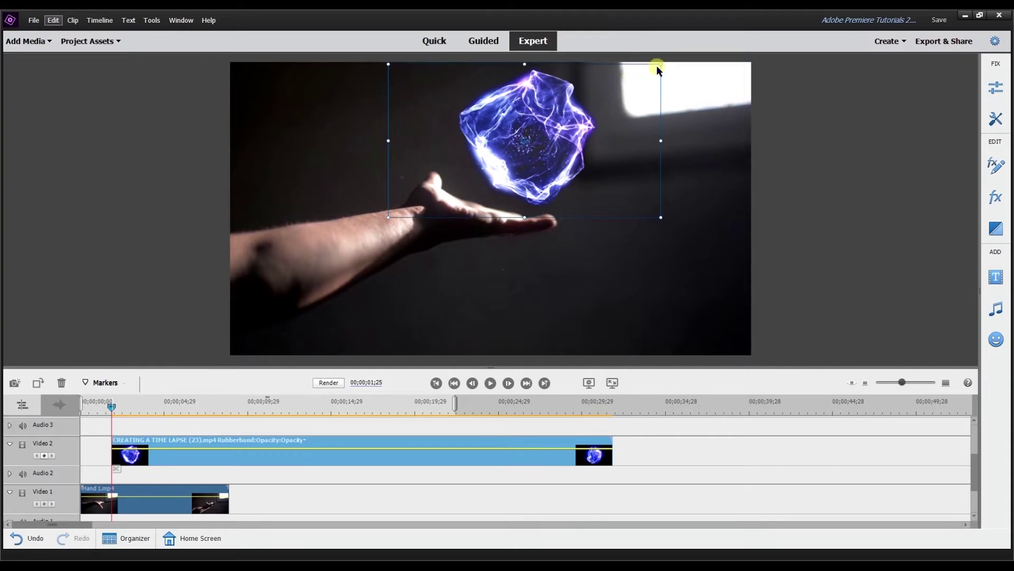
left_click_drag(657, 68, 651, 73)
left_click_drag(552, 116, 535, 112)
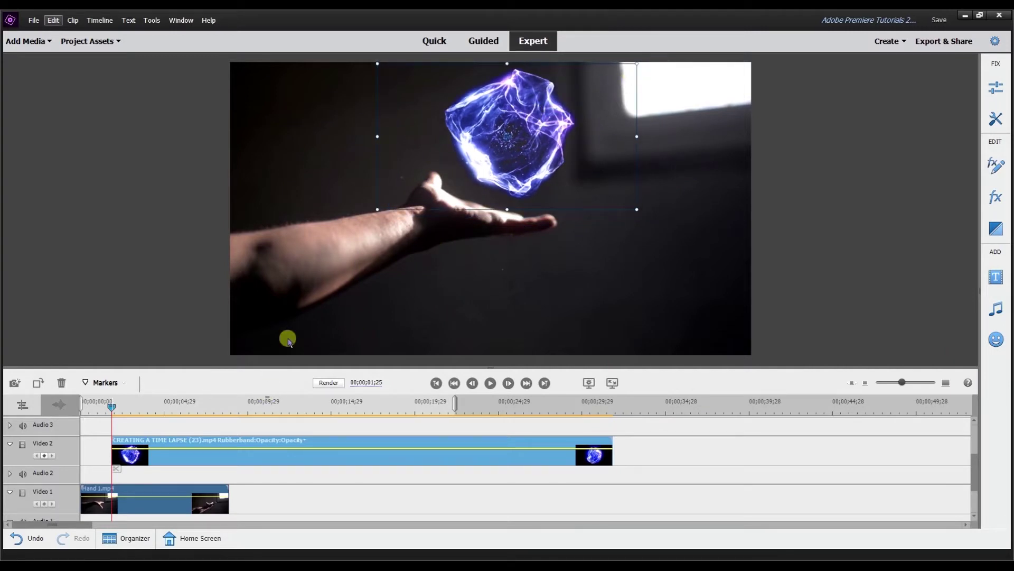
- Add a Fade In to the orb's opacity and preview it on the timeline
left_click(996, 166)
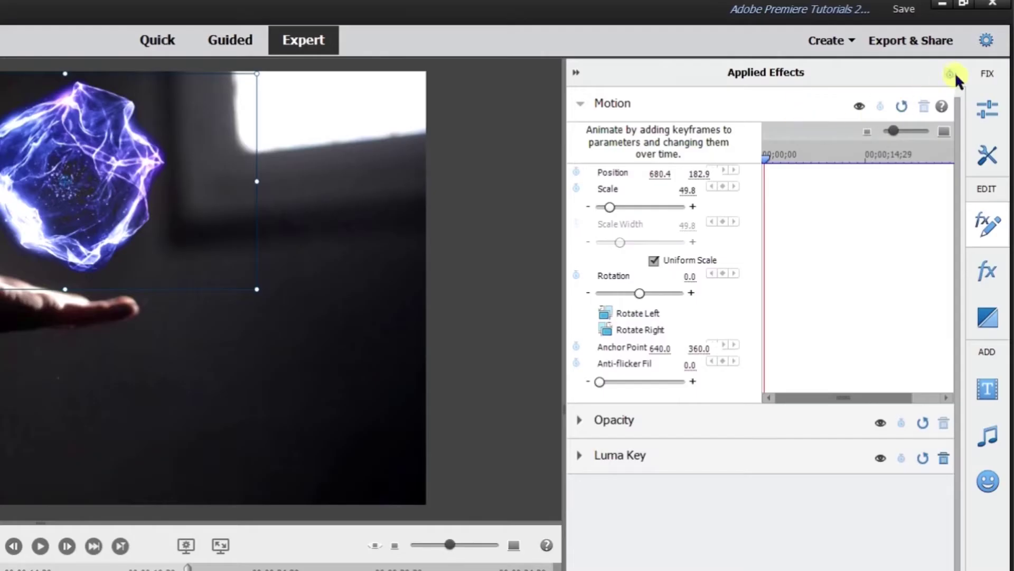
left_click(729, 299)
left_click(592, 201)
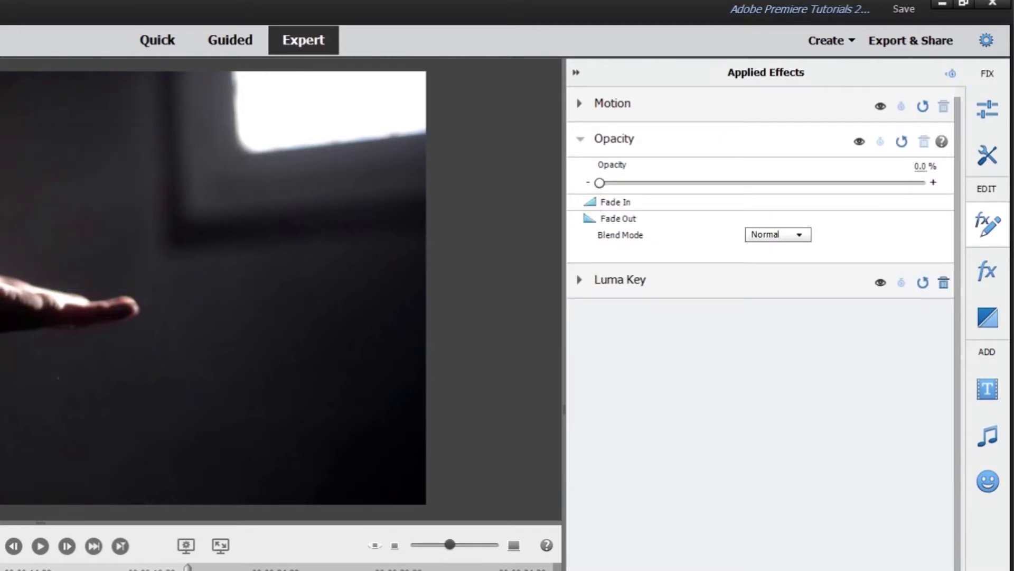
left_click(39, 547)
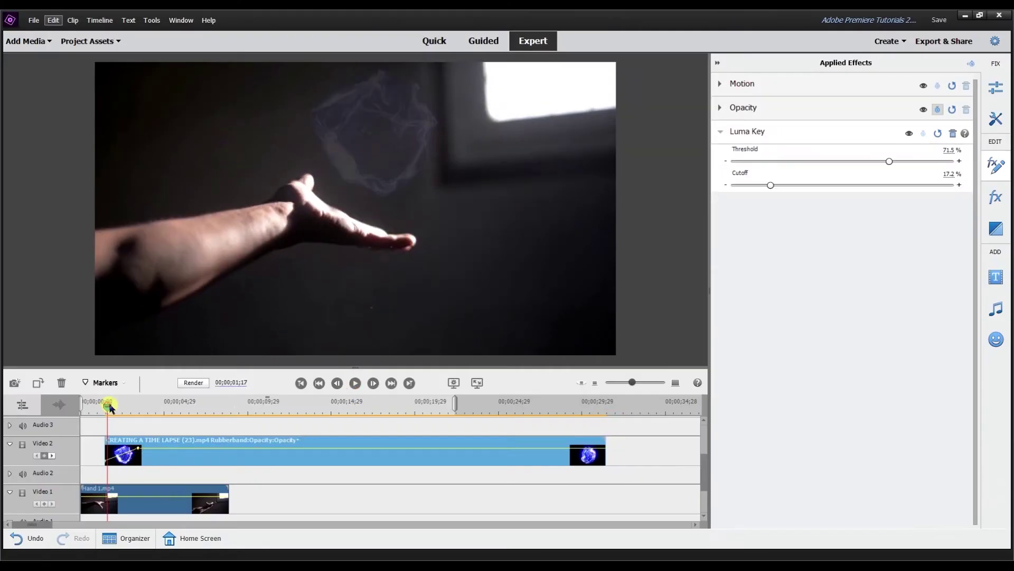
mouse_move(108, 403)
left_mouse_down()
mouse_move(148, 409)
mouse_move(119, 407)
left_mouse_up()
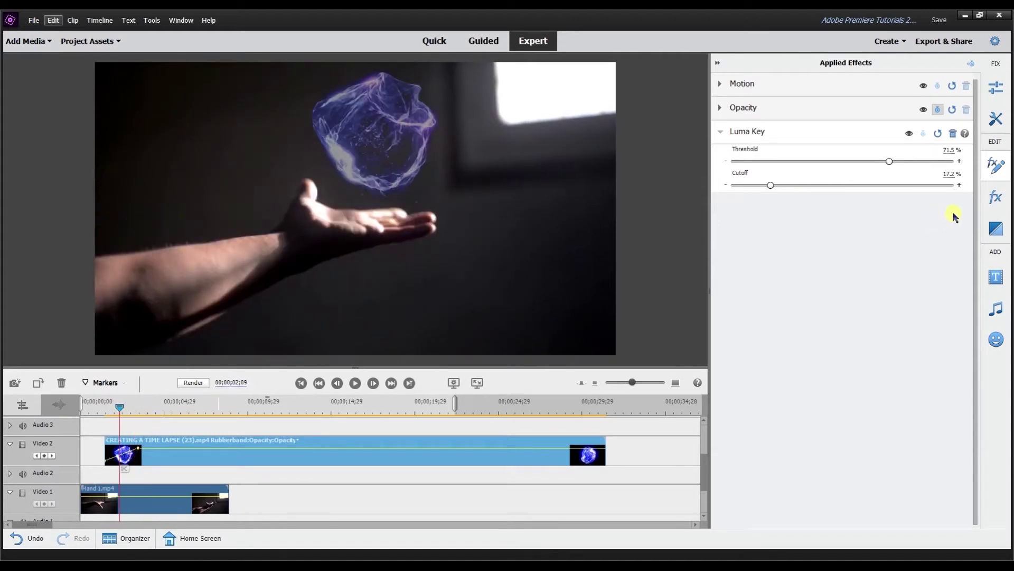
left_click(1004, 211)
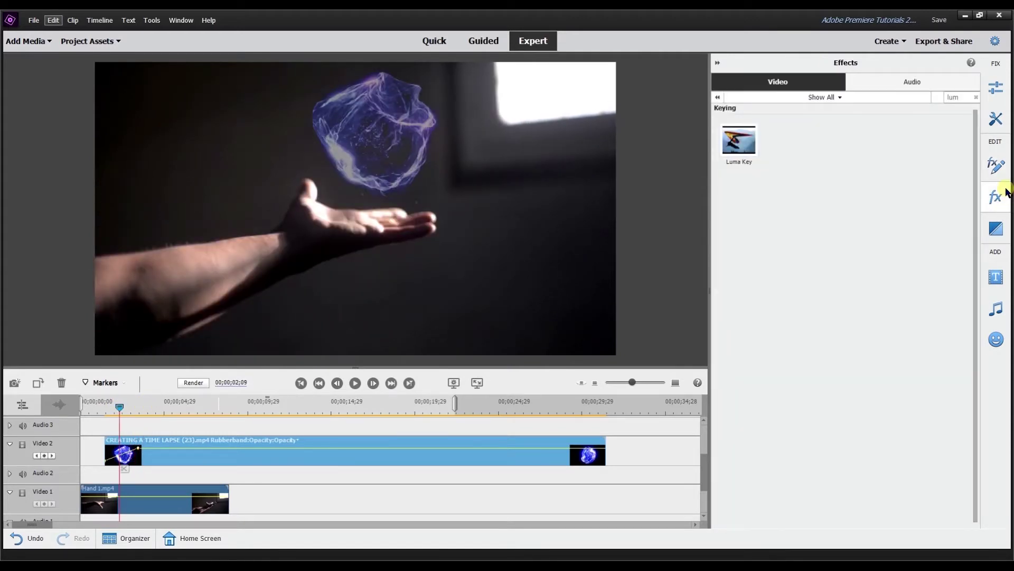
- Search effects for 'bl' and apply Gaussian Blur to the orb clip on Video 2
left_click(995, 228)
left_click(959, 94)
type("bl")
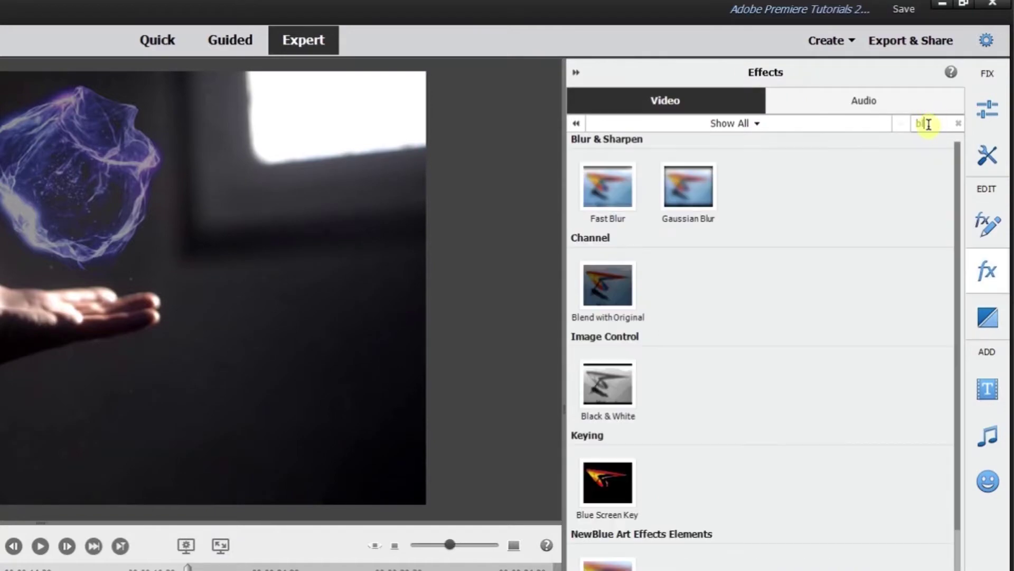
left_click_drag(704, 193, 117, 442)
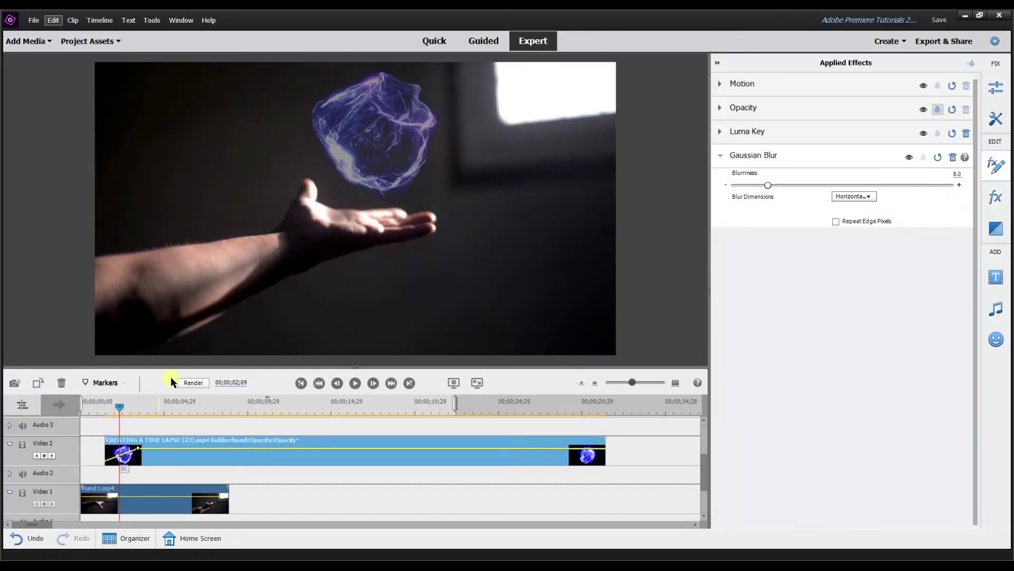
- Keyframe Blurriness to ease from 25.0 at 01;12 to 0.0 at 05;04, then play it back
left_click(115, 405)
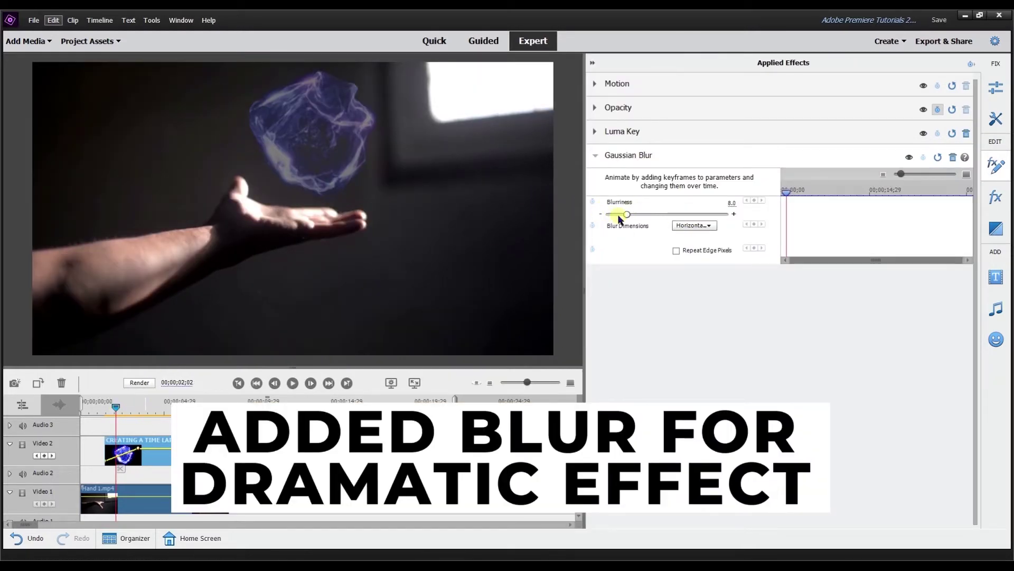
left_click_drag(116, 407, 103, 411)
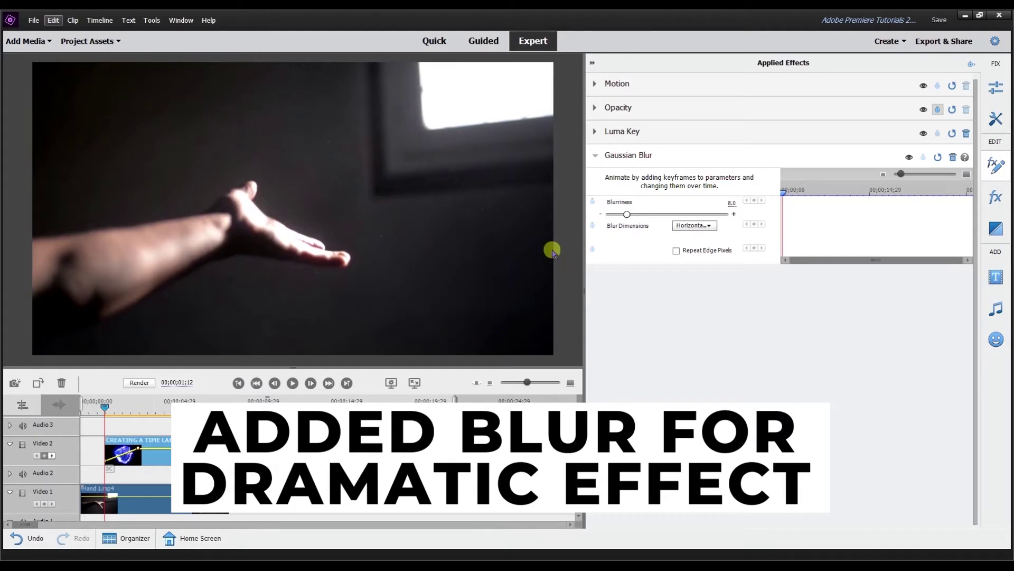
left_click(592, 201)
left_click_drag(732, 203, 720, 201)
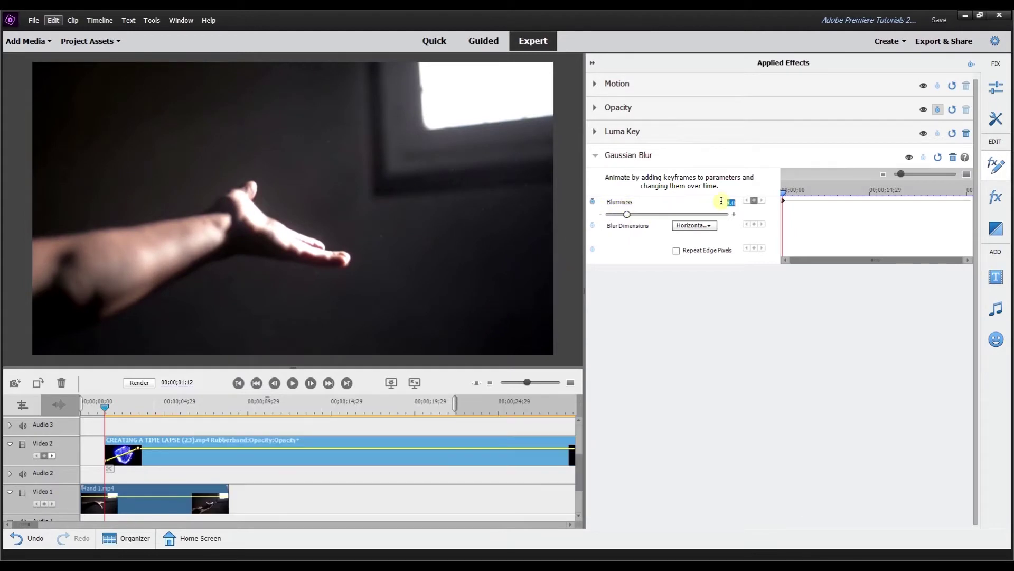
left_click_drag(111, 404, 171, 418)
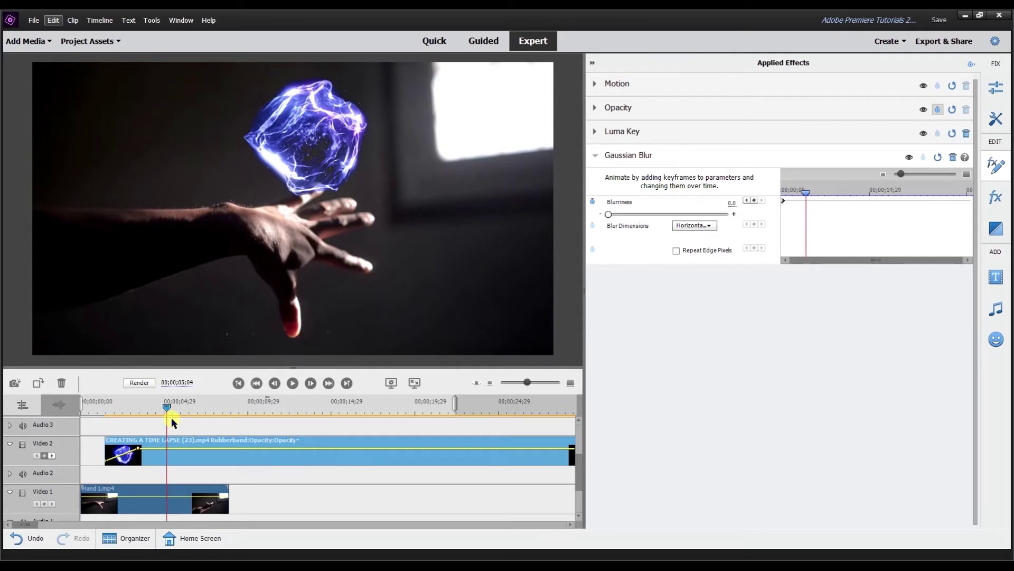
left_click(746, 200)
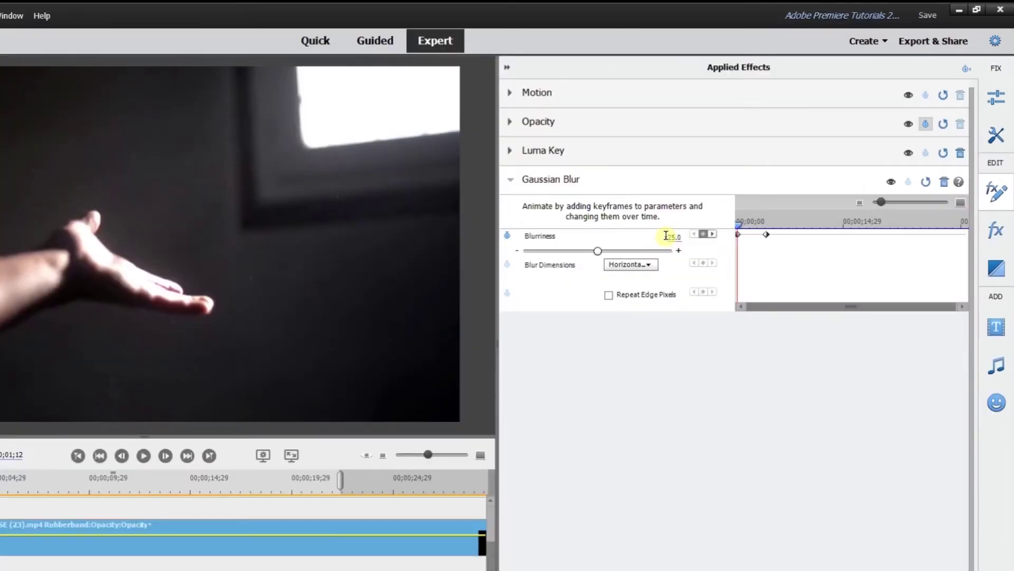
key("space")
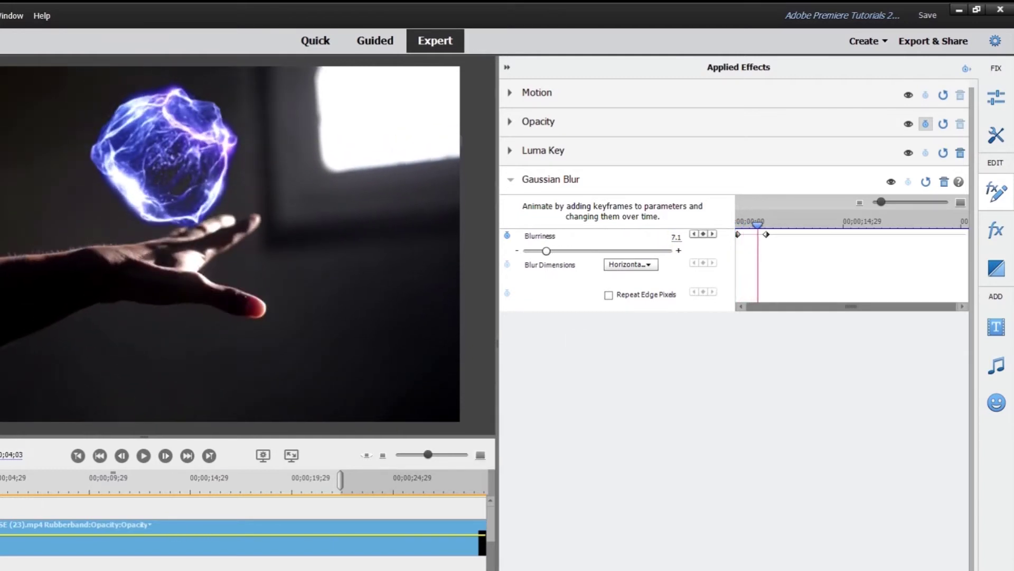
left_click(488, 128)
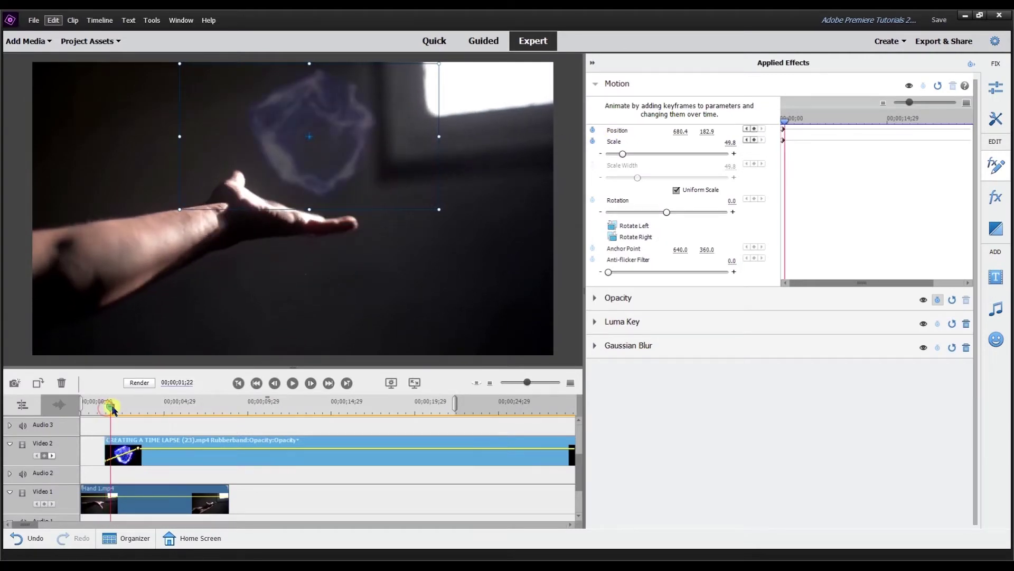
- Keyframe the orb's Scale from 15.0 at its first keyframe to 45.0 a second later
mouse_move(112, 409)
left_mouse_down()
mouse_move(145, 410)
mouse_move(123, 408)
left_mouse_up()
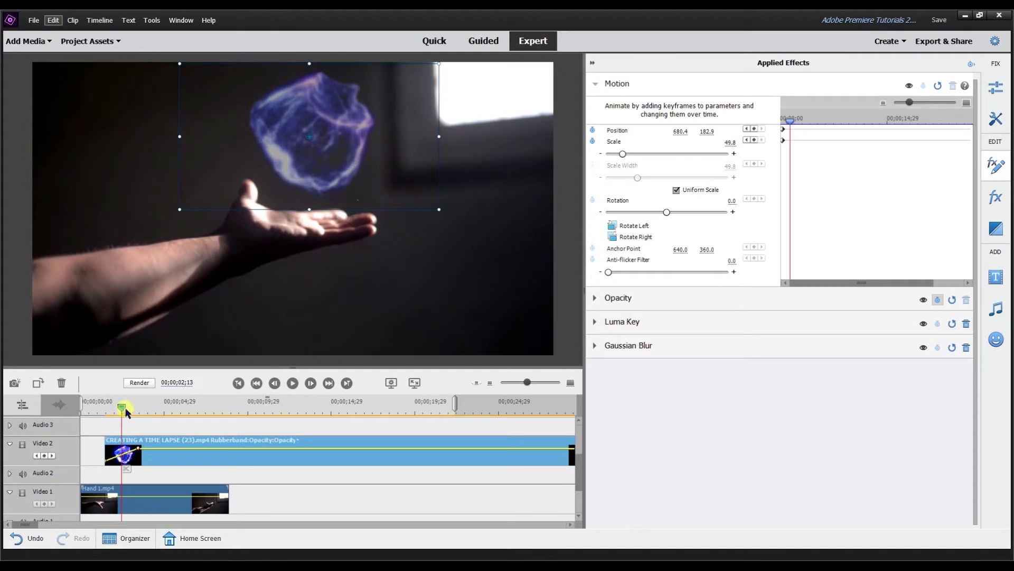
left_click(746, 140)
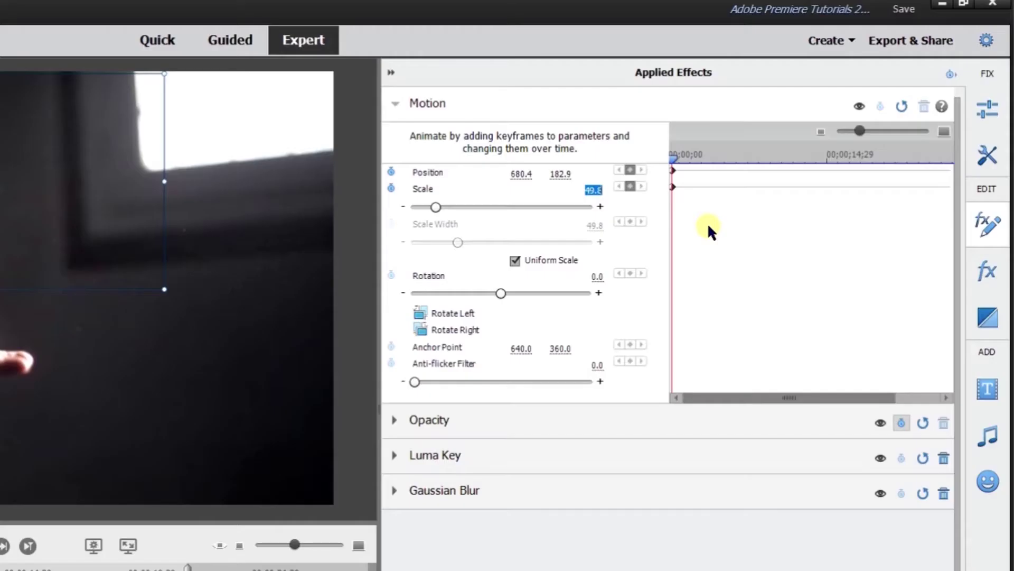
type("25")
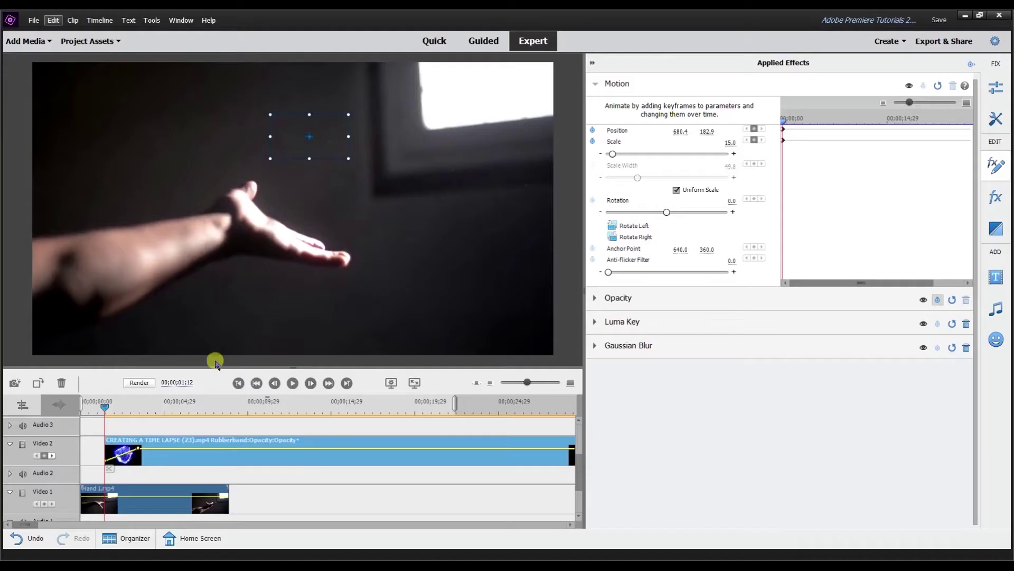
left_click_drag(107, 403, 130, 406)
left_click(725, 142)
type("45")
key("Return")
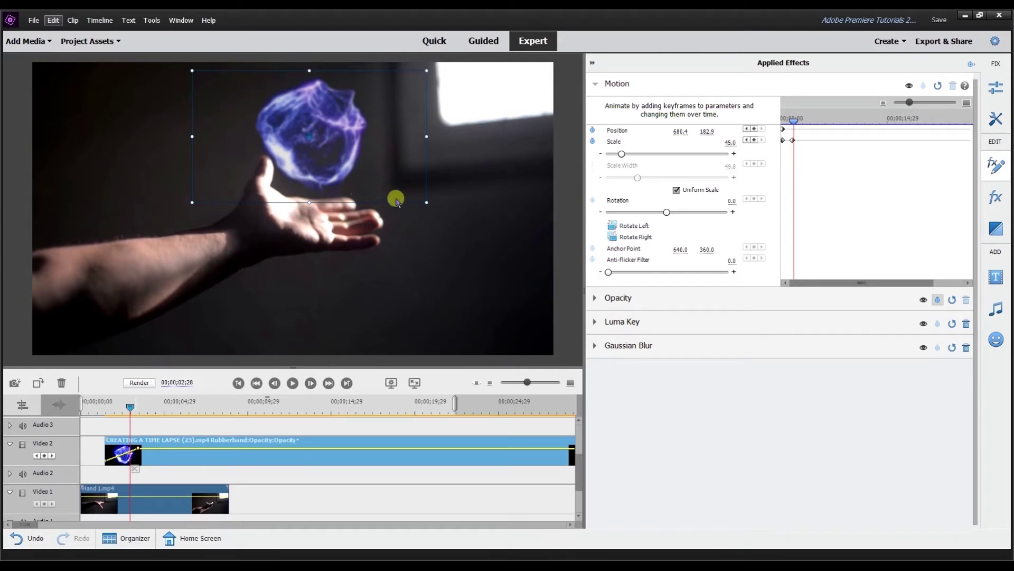
mouse_move(134, 410)
left_mouse_down()
mouse_move(148, 406)
mouse_move(130, 413)
left_mouse_up()
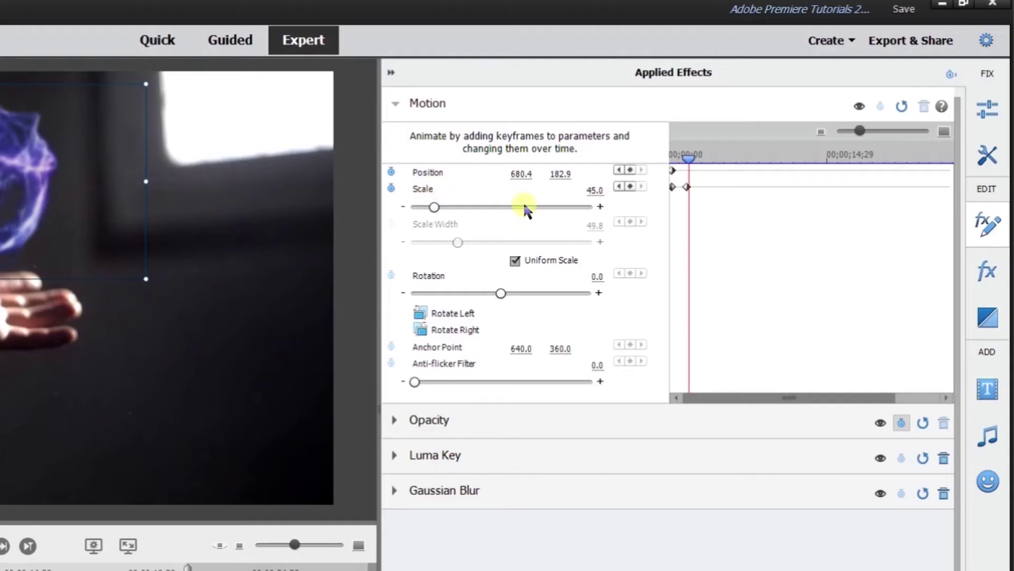
- Keyframe the orb's Position to drift right, then down beside the hand to 916.1, 456.3
left_click(629, 170)
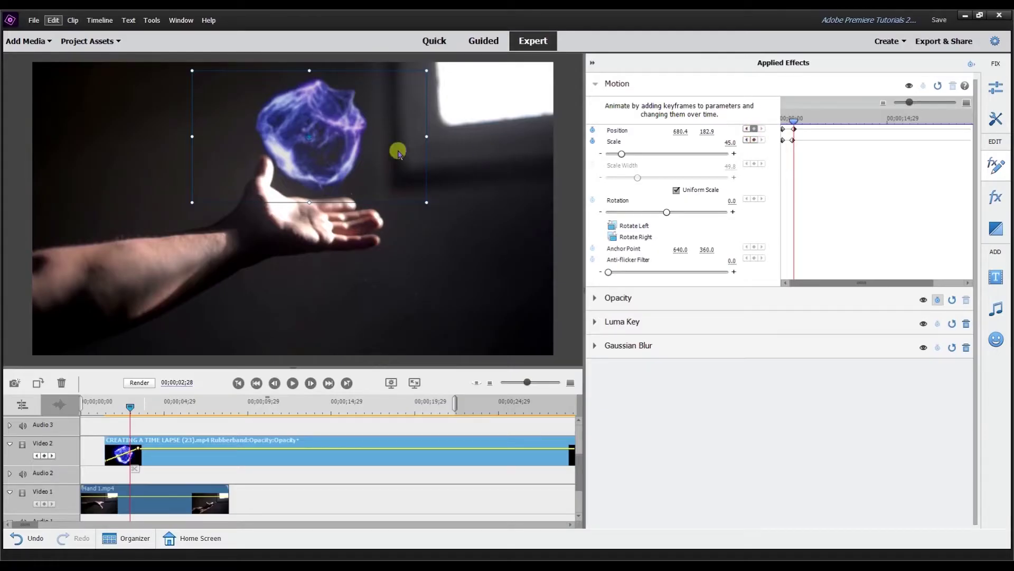
left_click_drag(320, 121, 389, 129)
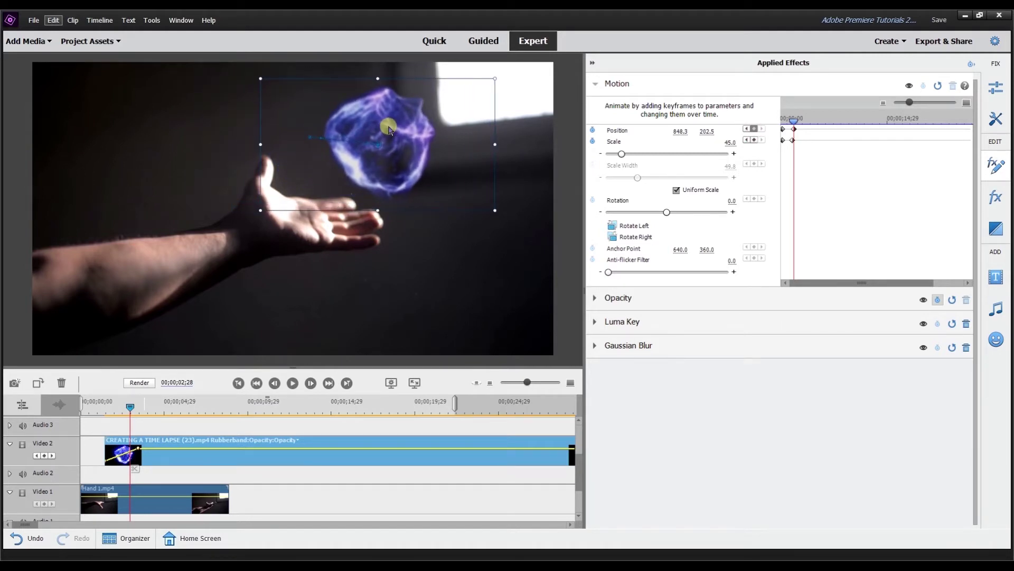
left_click_drag(130, 407, 140, 408)
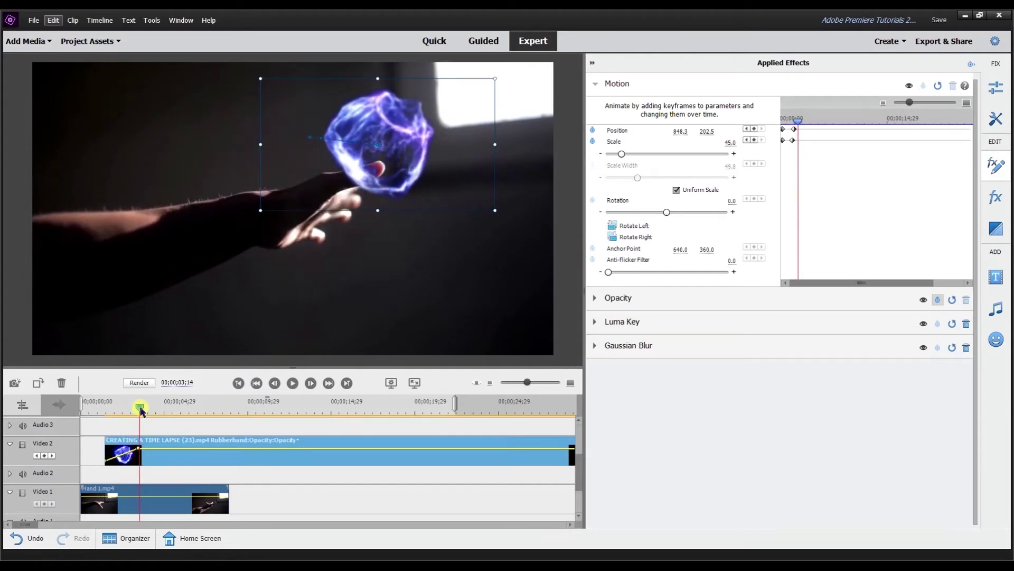
left_click_drag(909, 102, 932, 103)
left_click_drag(376, 134, 404, 237)
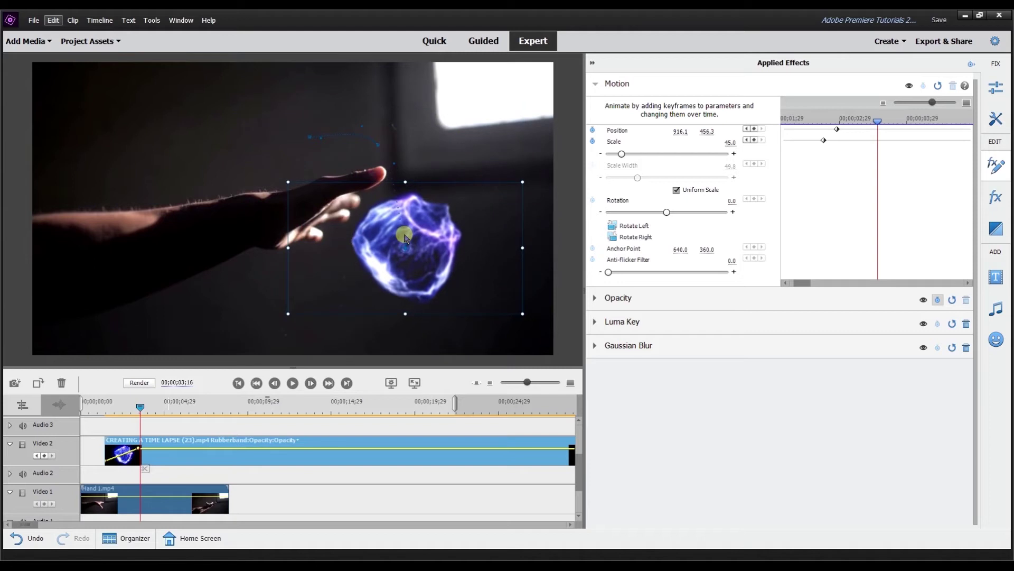
mouse_move(143, 411)
left_mouse_down()
mouse_move(157, 414)
mouse_move(136, 415)
mouse_move(146, 415)
left_mouse_up()
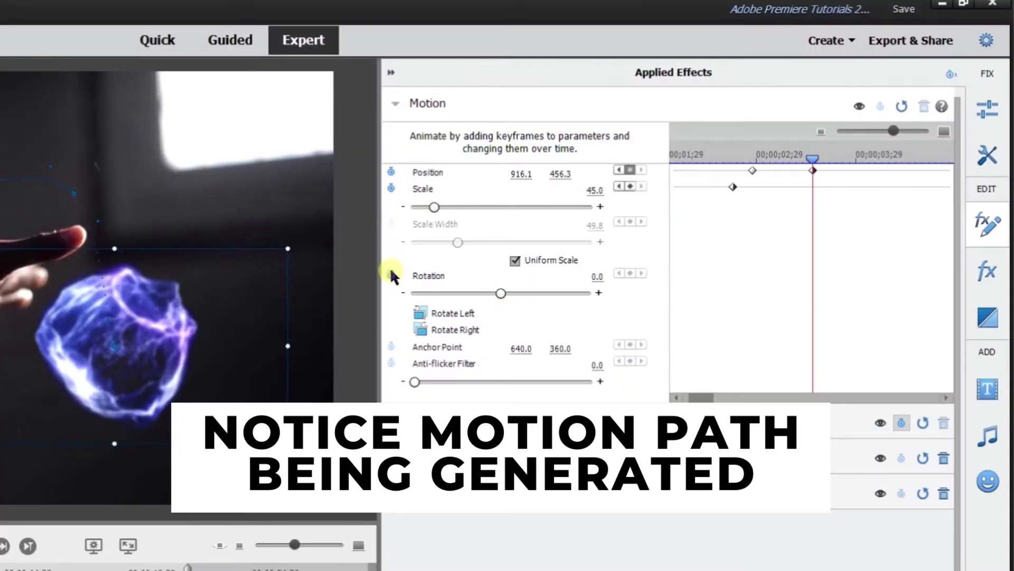
- Keyframe Rotation to 117.7° then 183° while moving the orb down-left with the hand
left_click(392, 274)
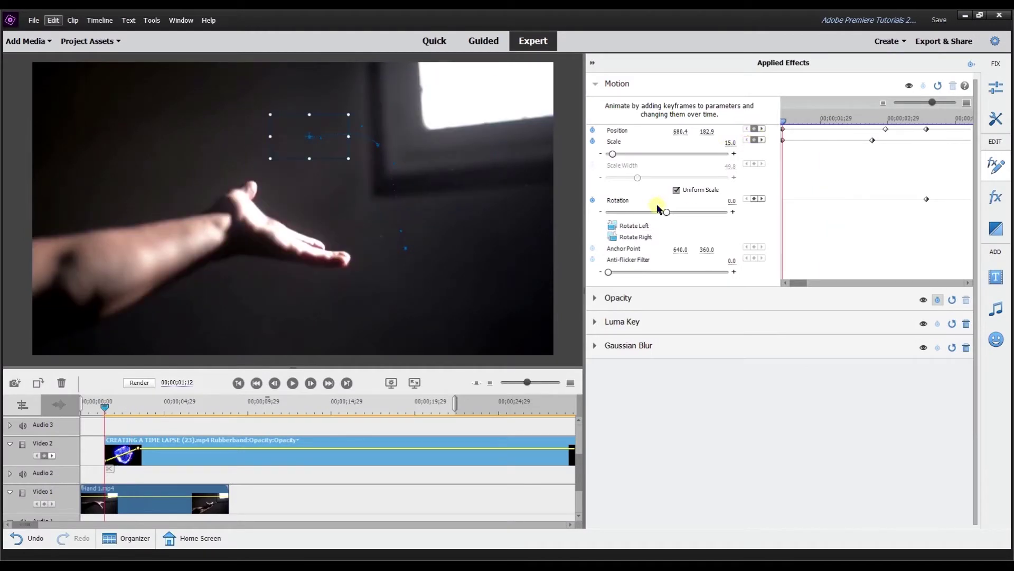
left_click_drag(104, 410, 140, 412)
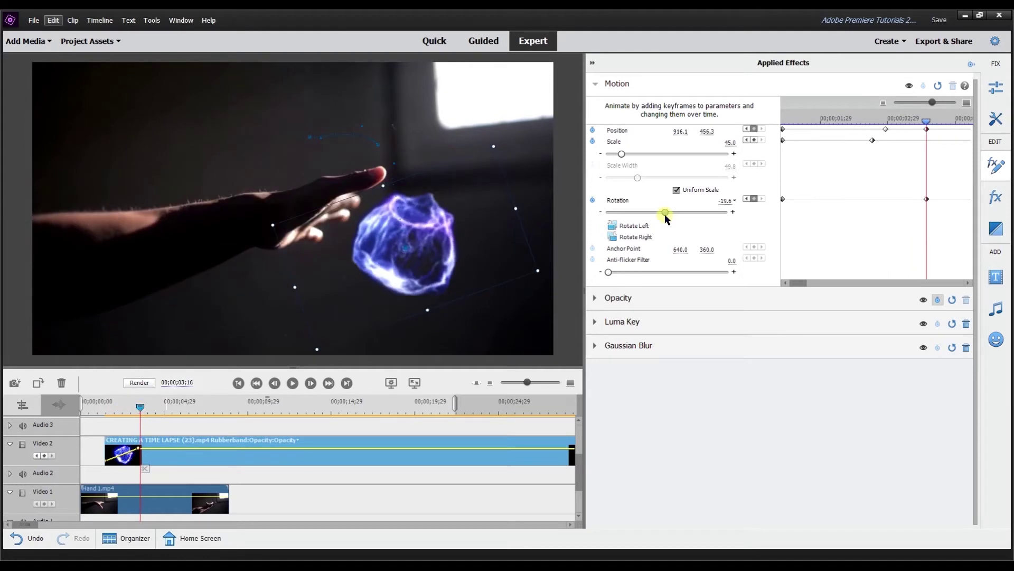
left_click_drag(664, 214, 676, 213)
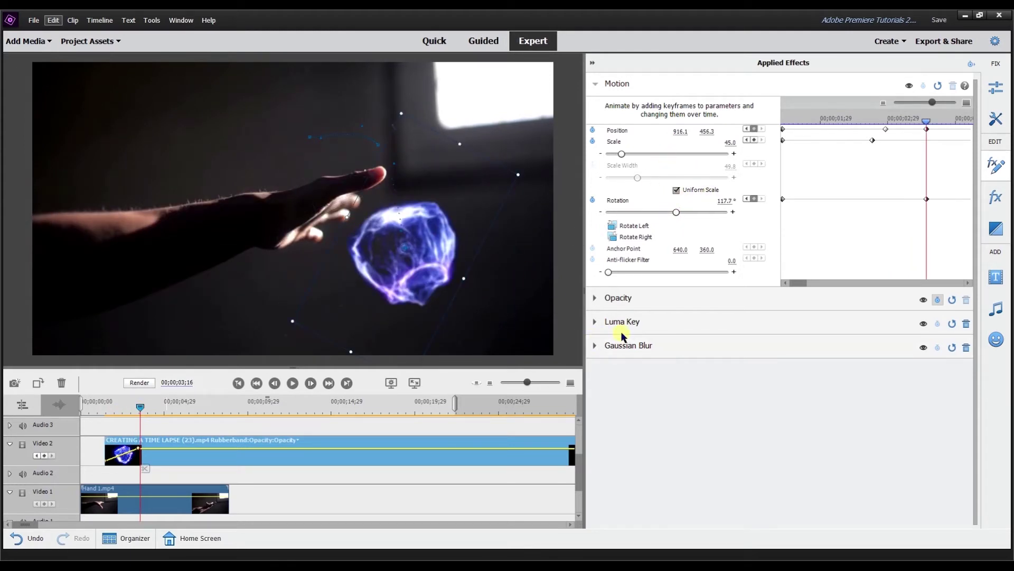
left_click_drag(140, 407, 153, 412)
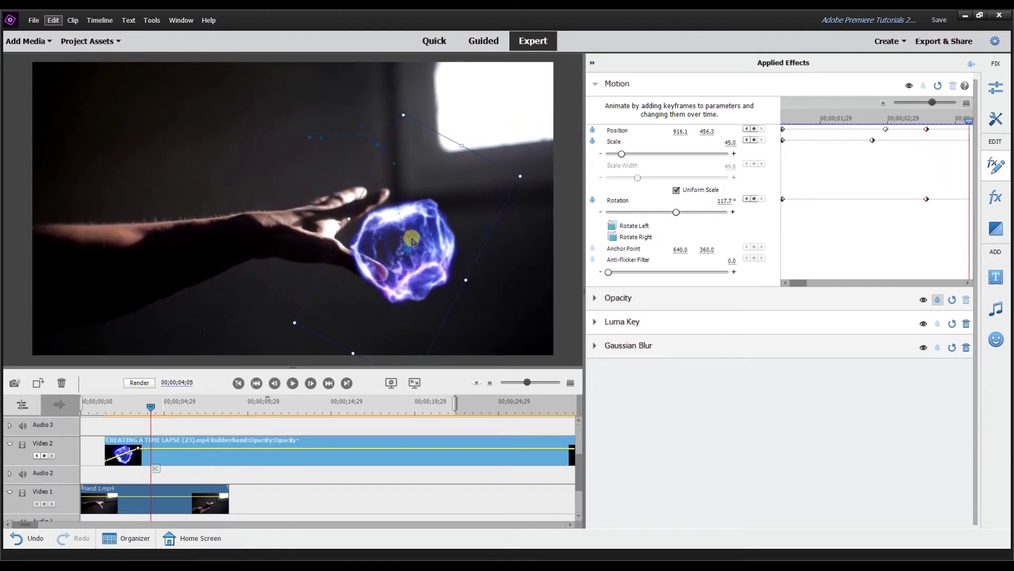
left_click_drag(402, 246, 264, 324)
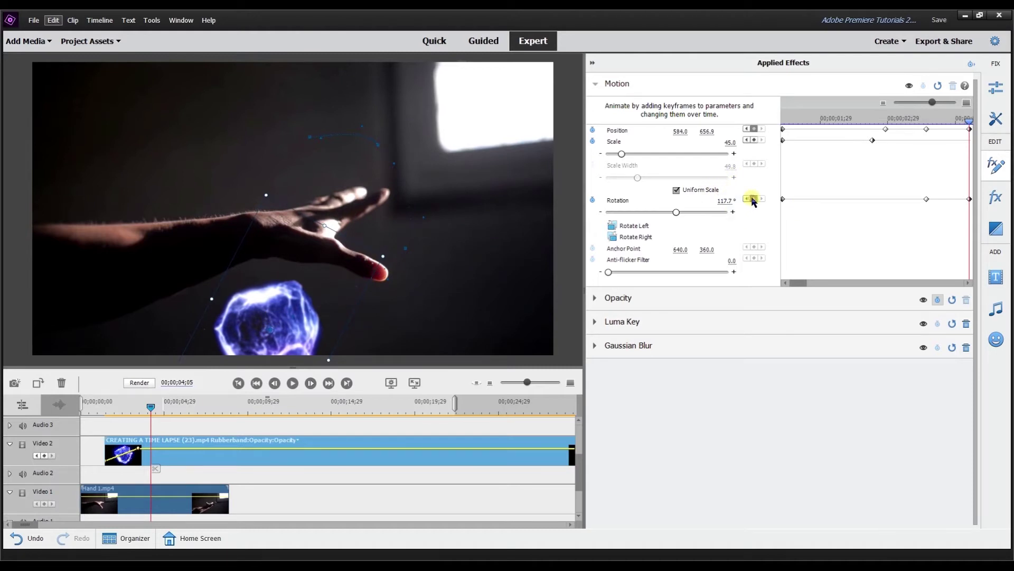
left_click_drag(677, 216, 682, 214)
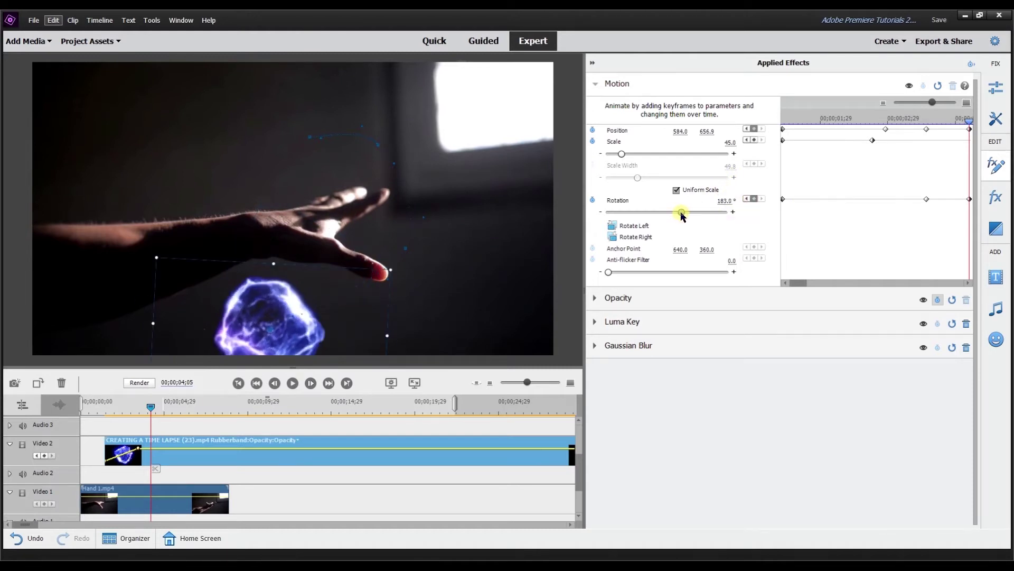
- Carry the orb left under the hand to 195.3, 665.3, rotating it to 228.8°
left_click_drag(151, 407, 163, 410)
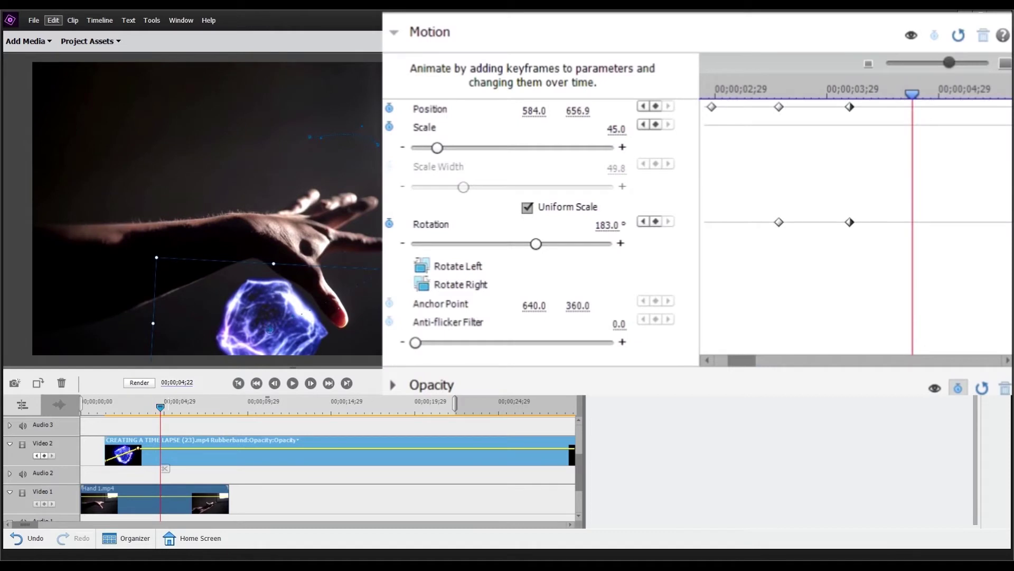
left_click_drag(277, 323, 232, 335)
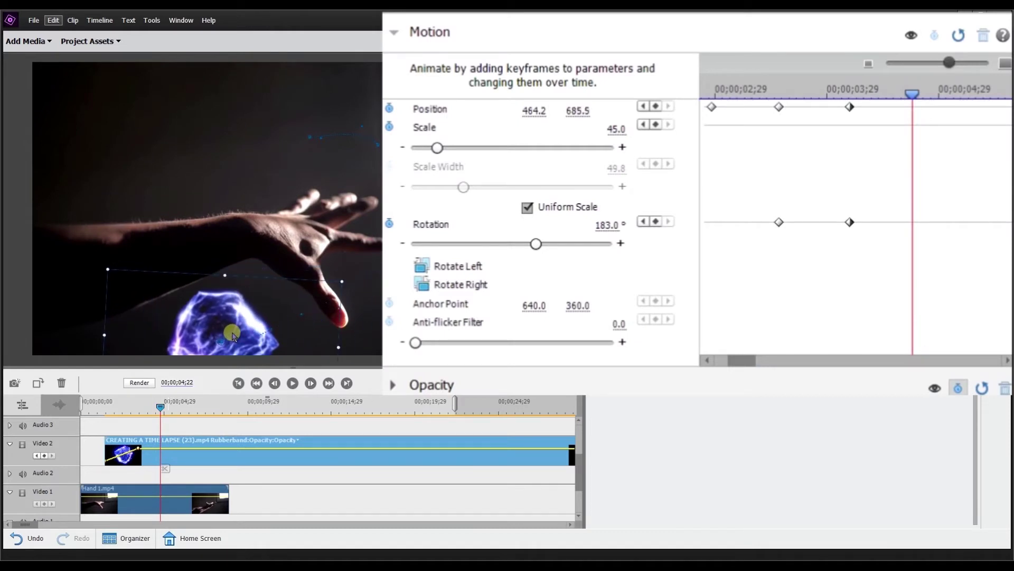
left_click_drag(539, 246, 543, 244)
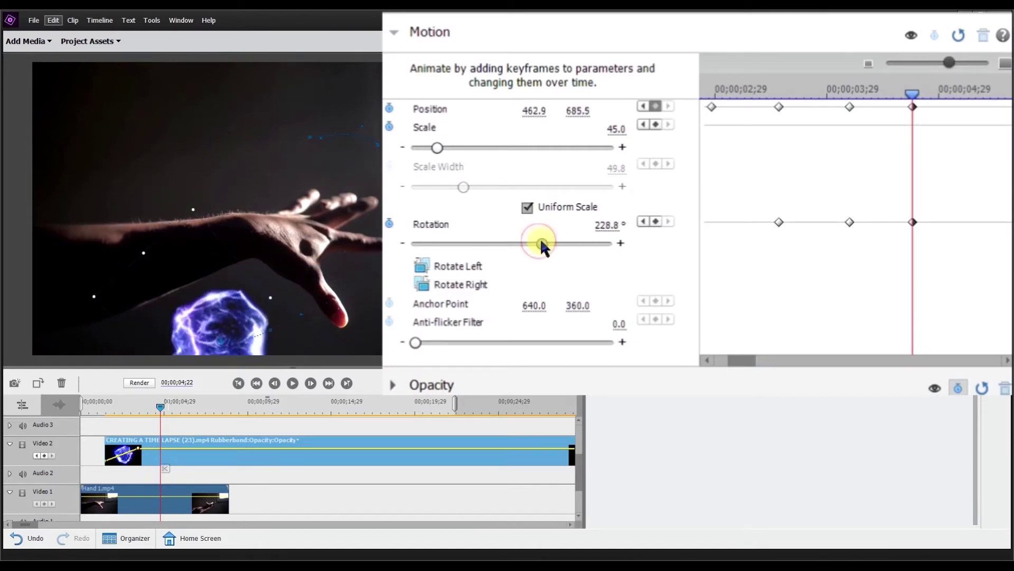
left_click_drag(160, 404, 172, 405)
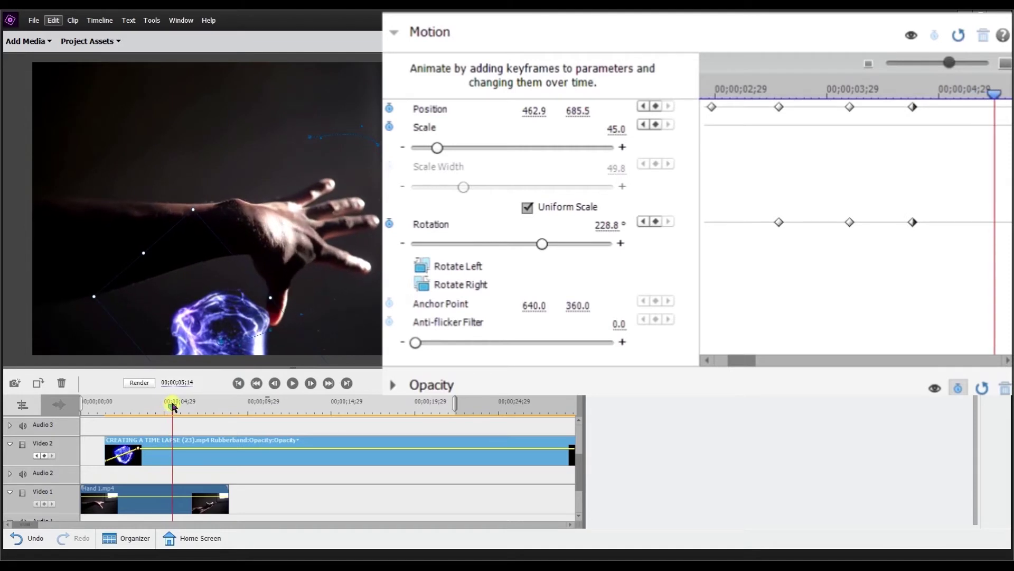
left_click_drag(223, 319, 150, 320)
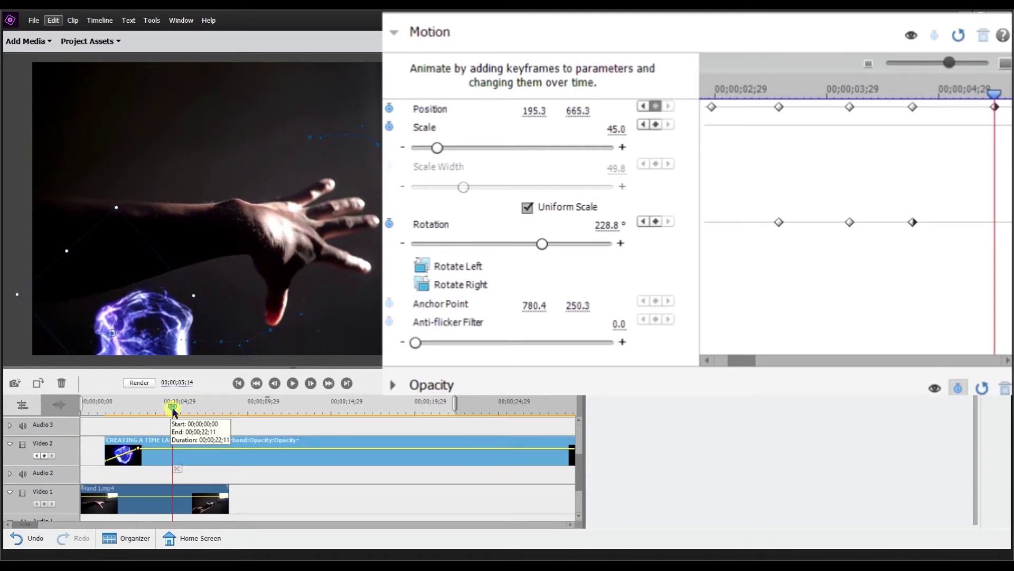
mouse_move(173, 408)
left_mouse_down()
mouse_move(200, 407)
mouse_move(191, 409)
left_mouse_up()
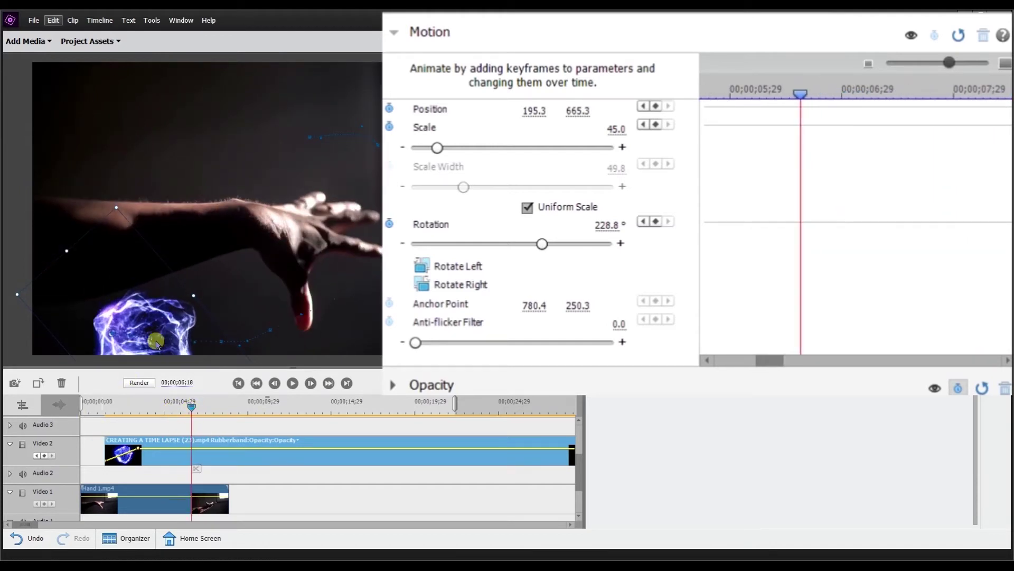
- Add Position keyframes moving the orb right above the palm, then up and left near the top
left_click_drag(162, 337, 222, 342)
left_click_drag(192, 406, 201, 406)
left_click_drag(232, 340, 360, 344)
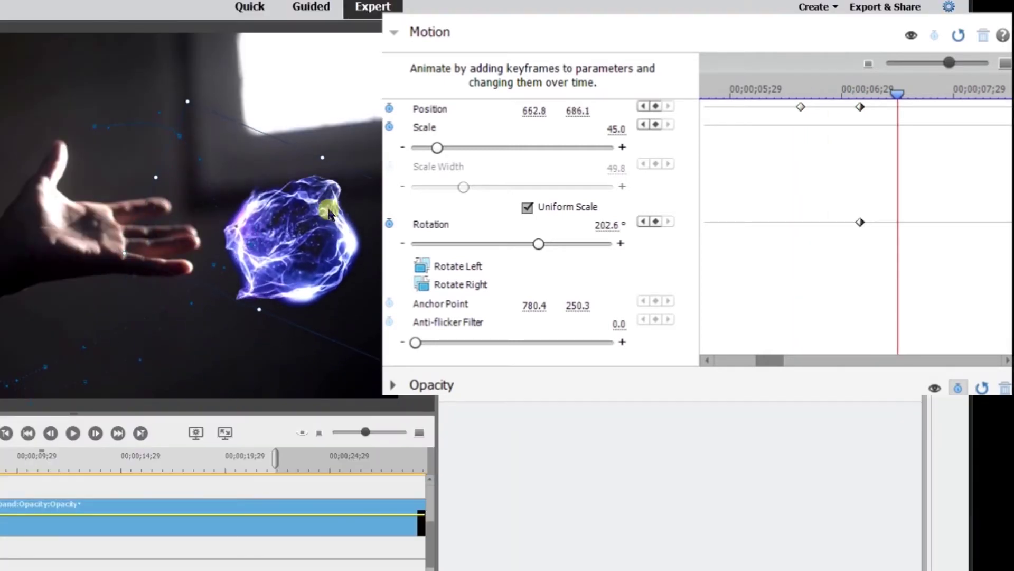
left_click_drag(328, 184, 328, 170)
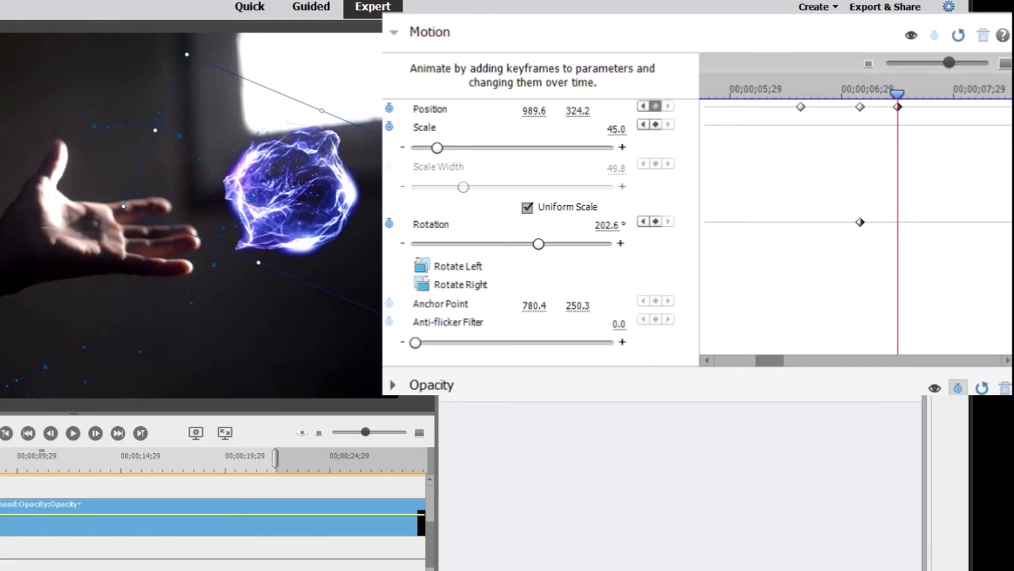
key("space")
left_click_drag(278, 244, 114, 165)
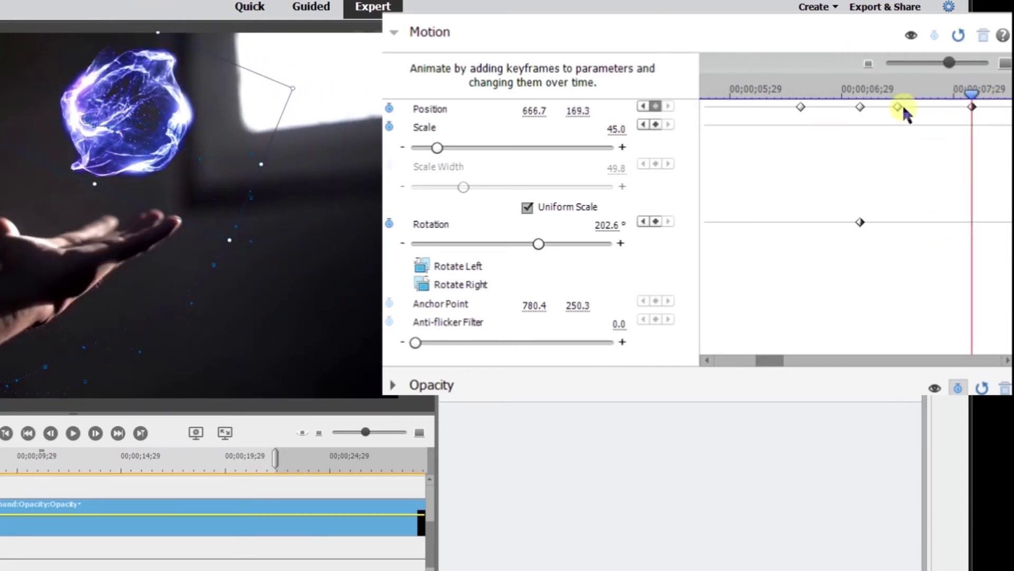
- Review the position keyframes and keyframe the orb's Scale up to 66.4
left_click(644, 106)
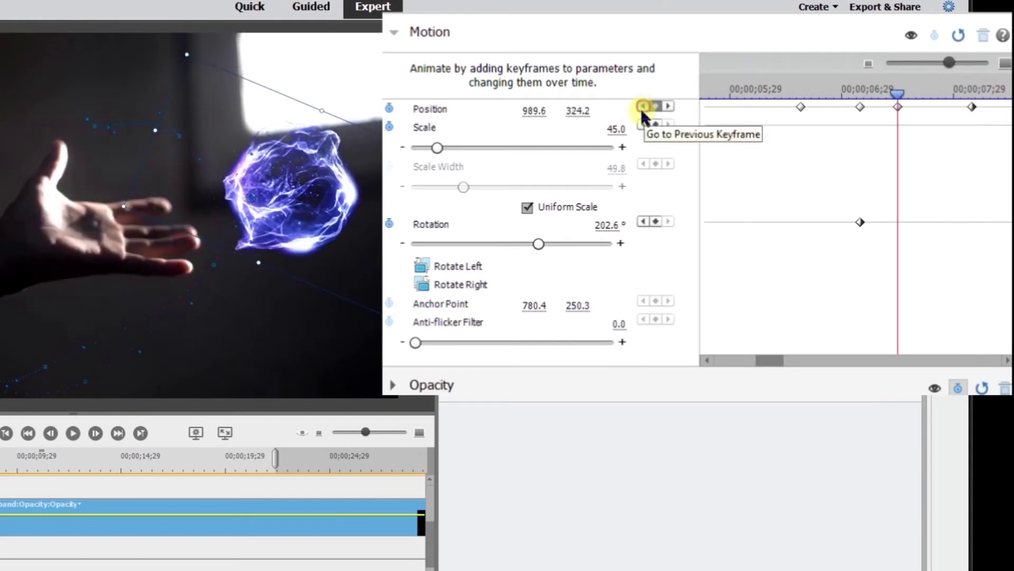
left_click(668, 105)
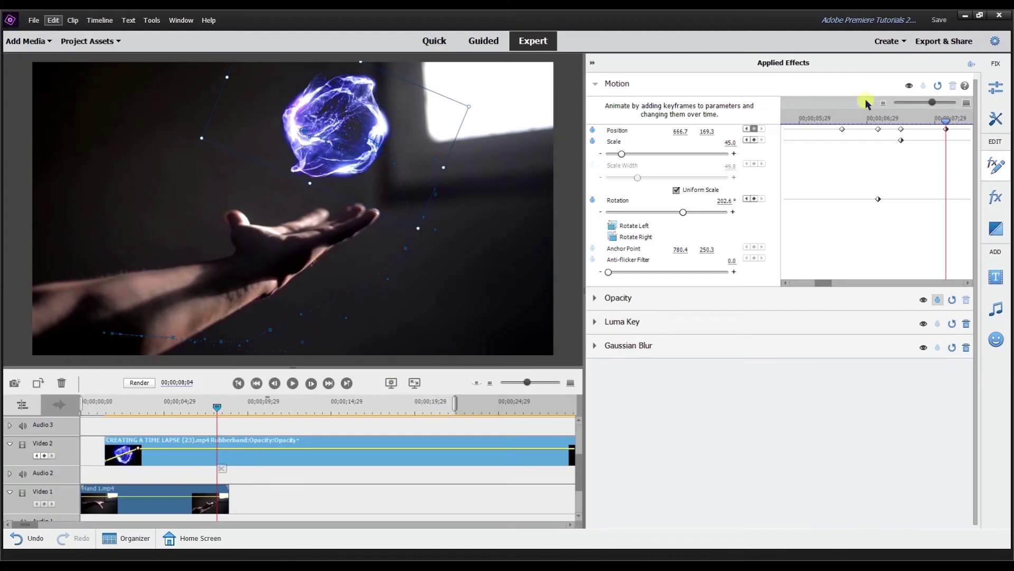
left_click_drag(943, 120, 938, 123)
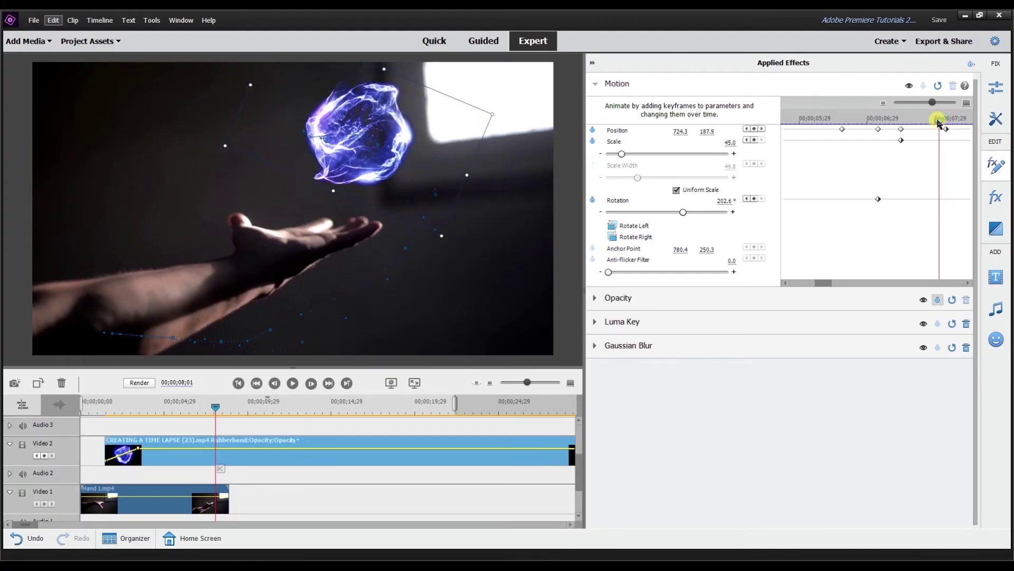
left_click(762, 129)
key("space")
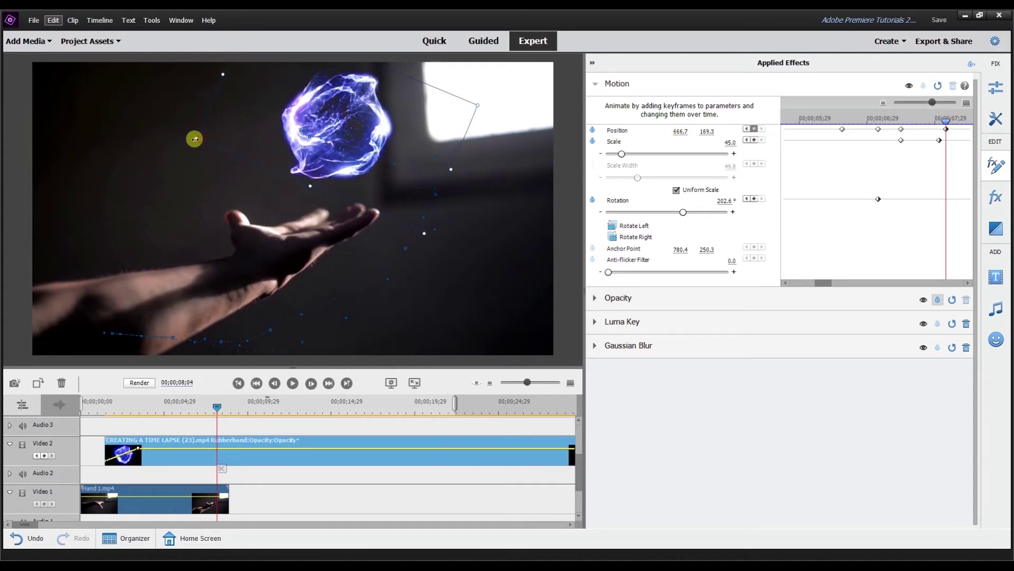
left_click_drag(166, 143, 153, 141)
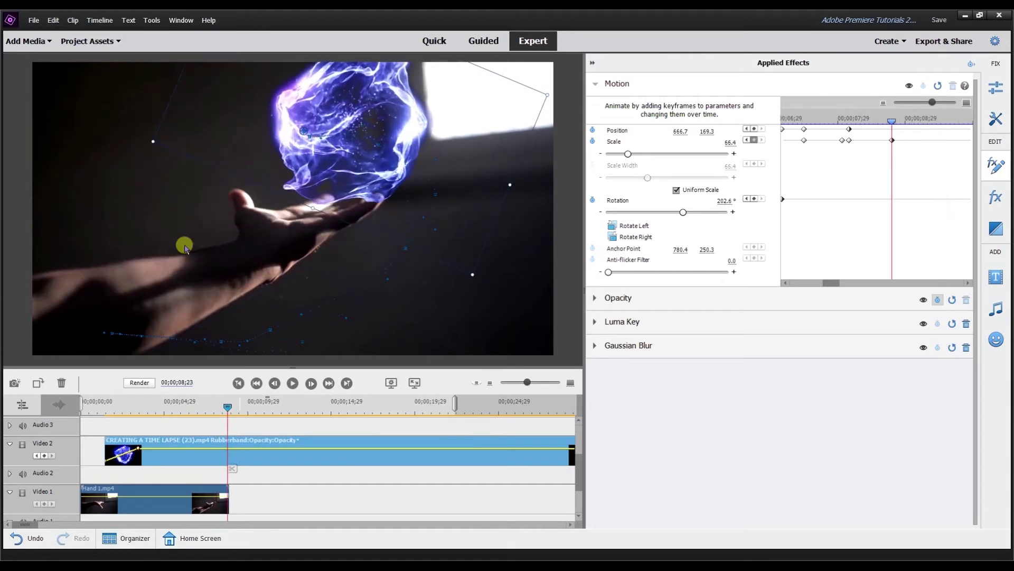
left_click_drag(227, 407, 105, 418)
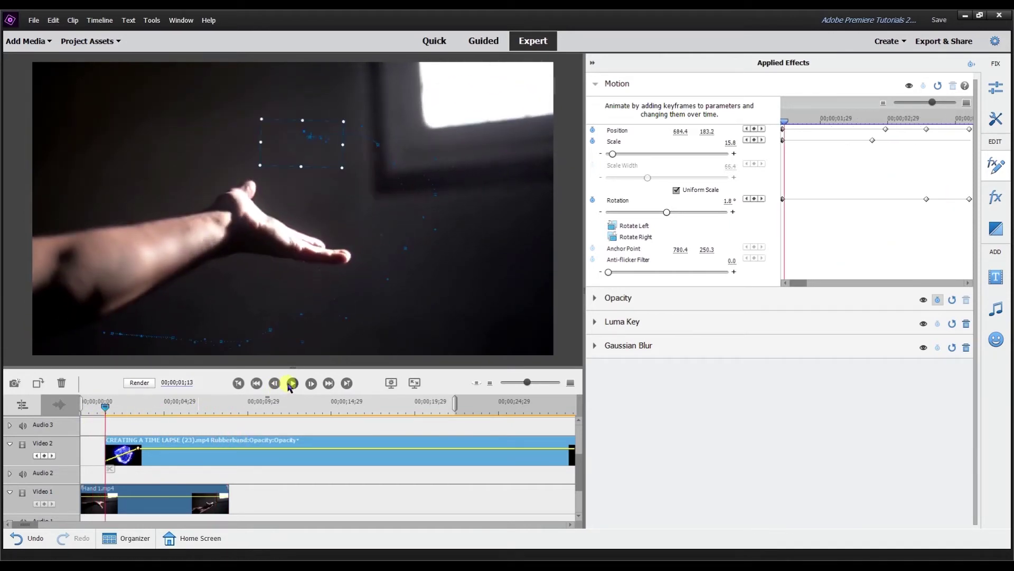
- Preview the orb animation, then nudge the orb at 03;16 onto the fingertips (938.2, 518.8)
left_click(292, 383)
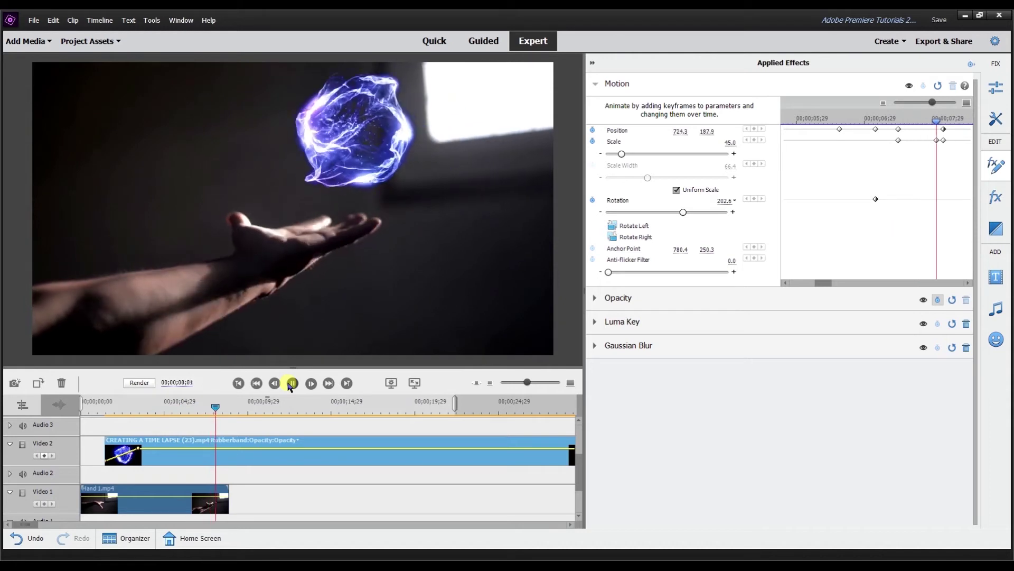
left_click(126, 412)
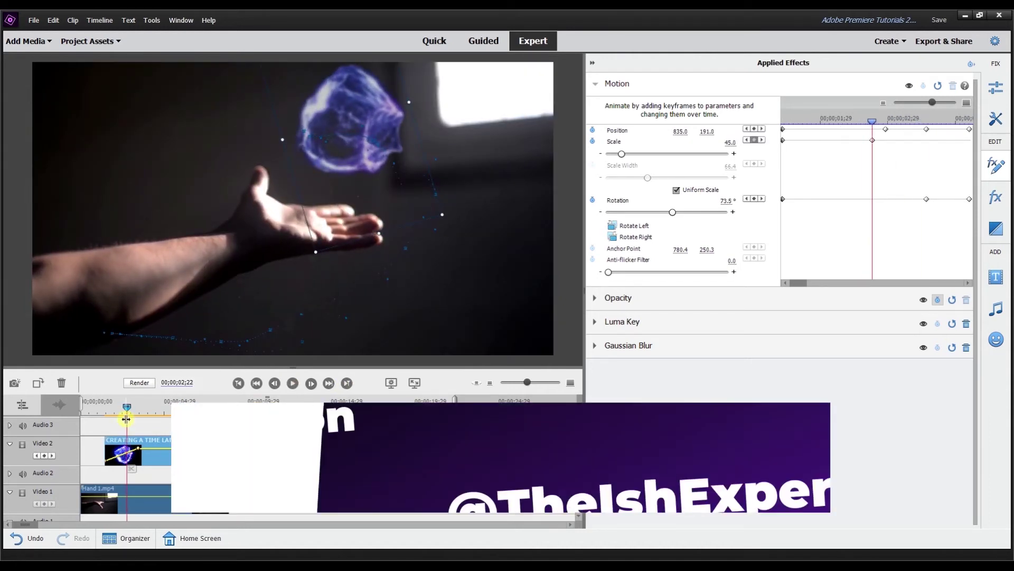
left_click_drag(126, 419, 140, 412)
left_click_drag(386, 174, 444, 174)
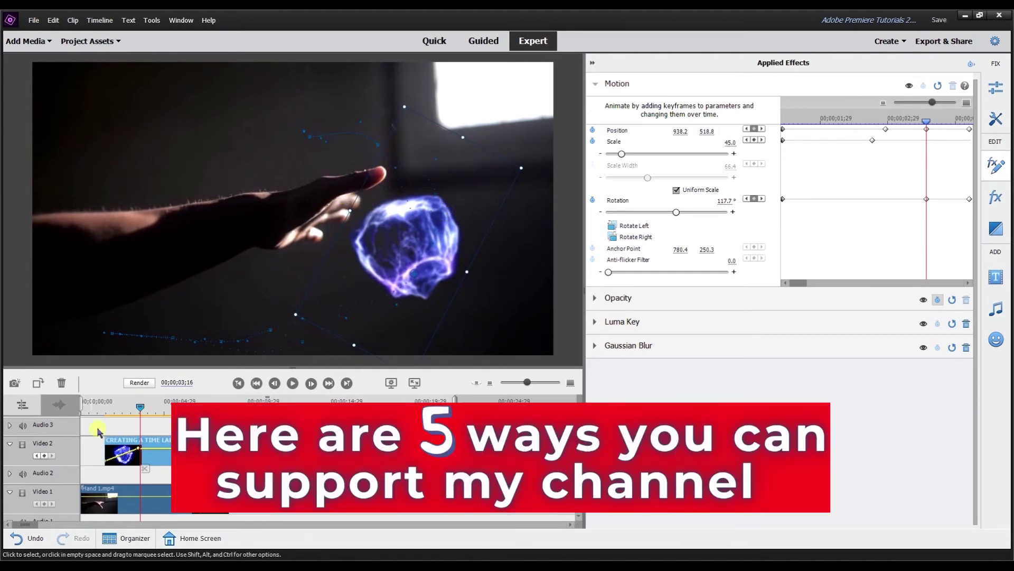
- Lower the orb slightly under the hand at 04;05, then scrub ahead to around 06;10
mouse_move(148, 408)
left_mouse_down()
mouse_move(139, 410)
mouse_move(151, 416)
left_mouse_up()
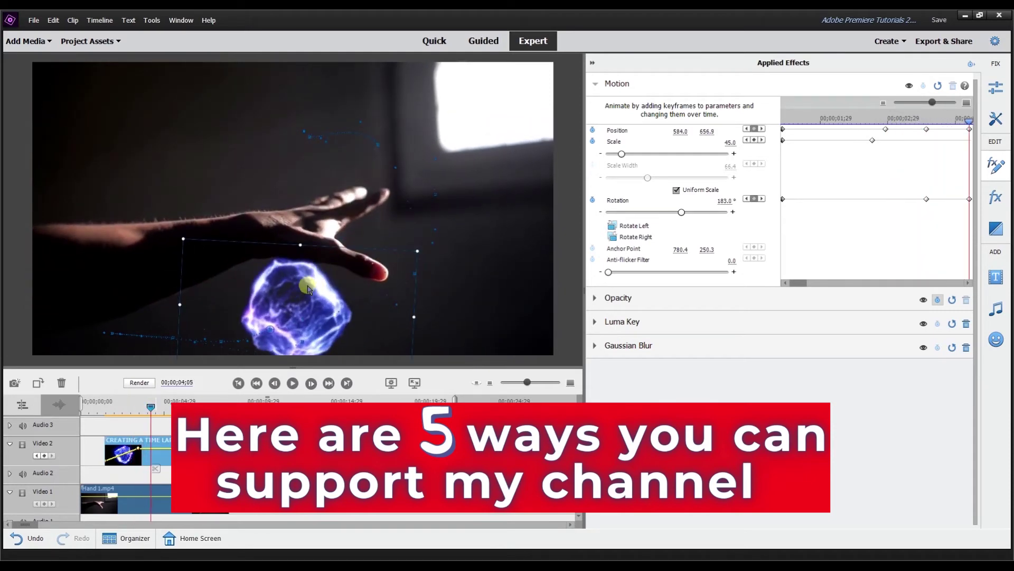
left_click_drag(308, 288, 290, 309)
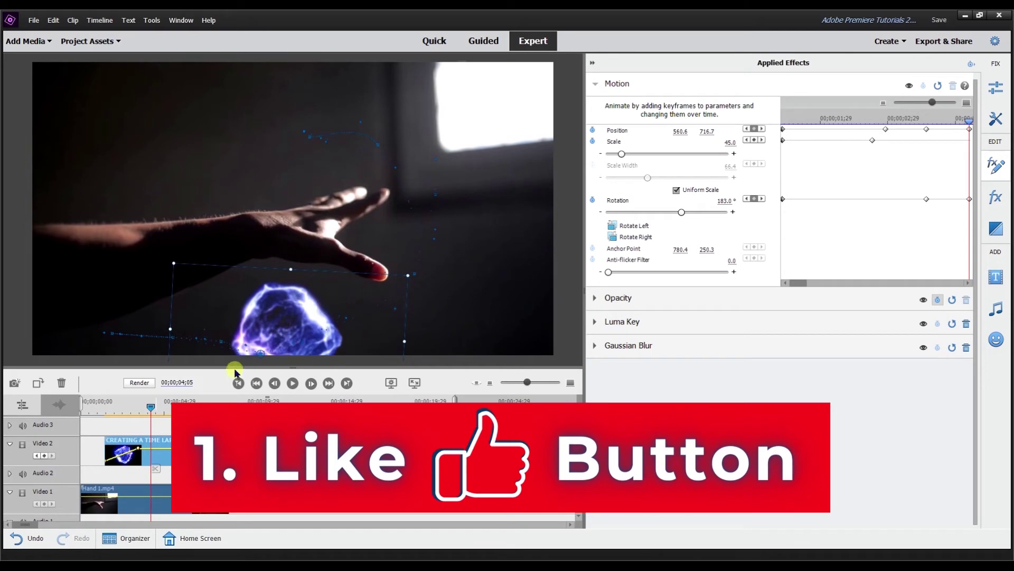
left_click_drag(148, 408, 201, 408)
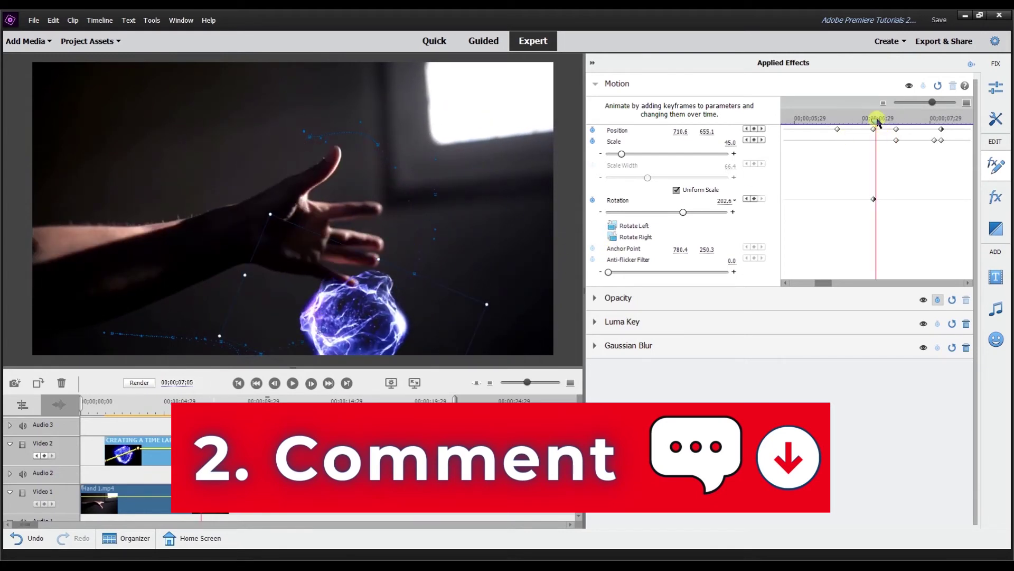
left_click_drag(877, 120, 874, 120)
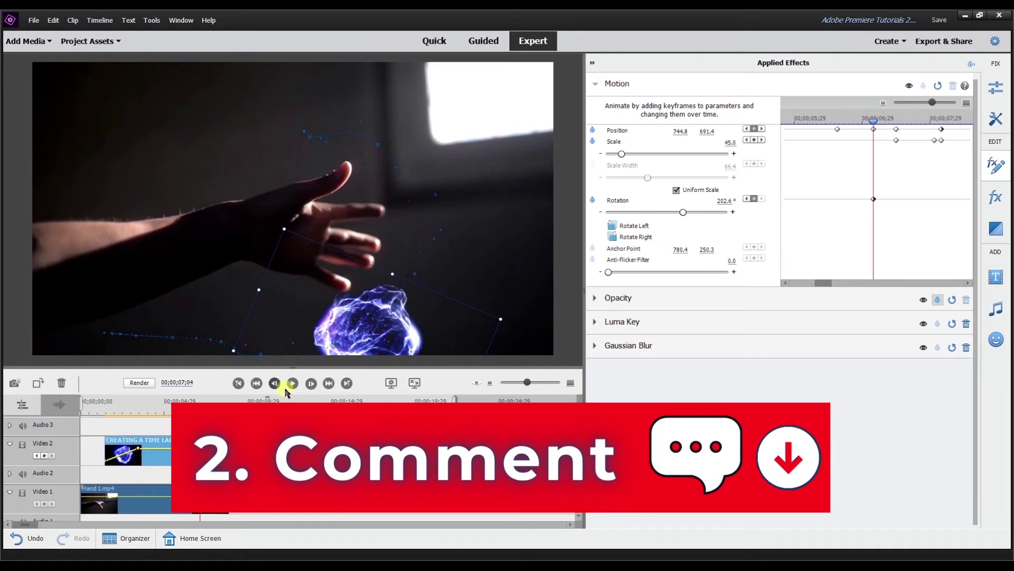
- Step through every Position keyframe and move the 08;04 orb toward the palm (605.5, 225.2)
left_click(746, 129)
left_click(746, 128)
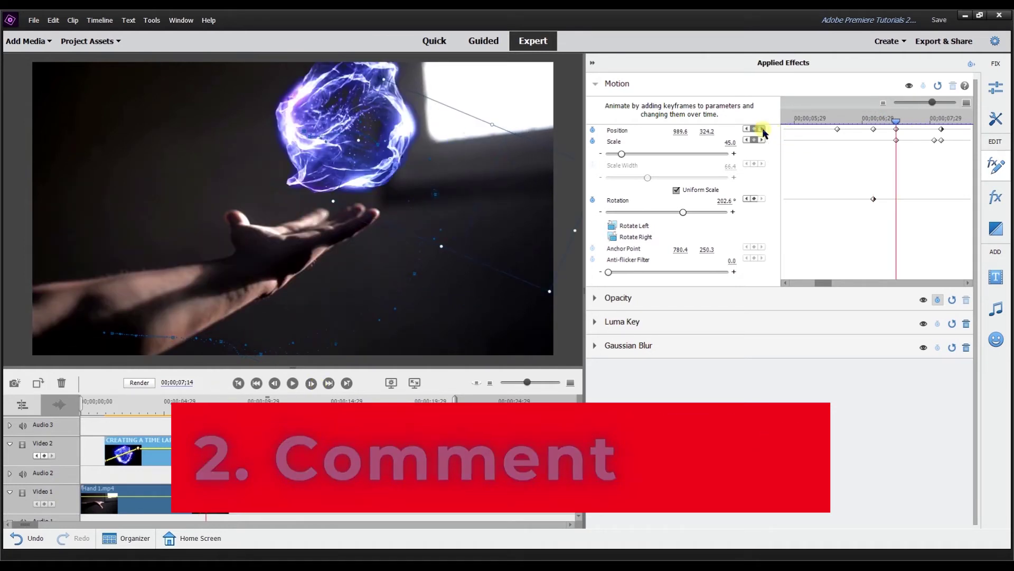
left_click(746, 129)
left_click(746, 138)
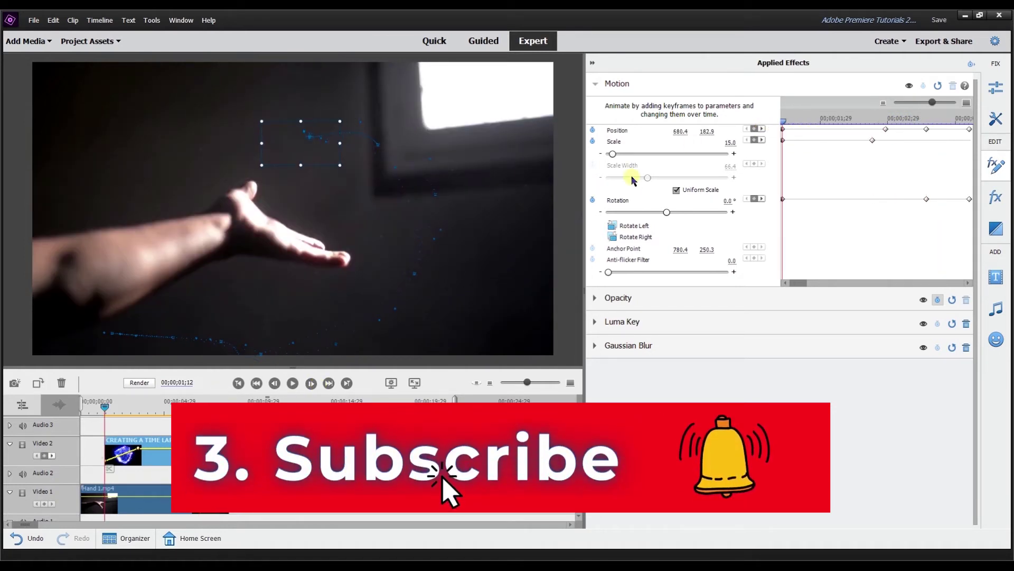
left_click(762, 129)
left_click(762, 129)
left_click(763, 128)
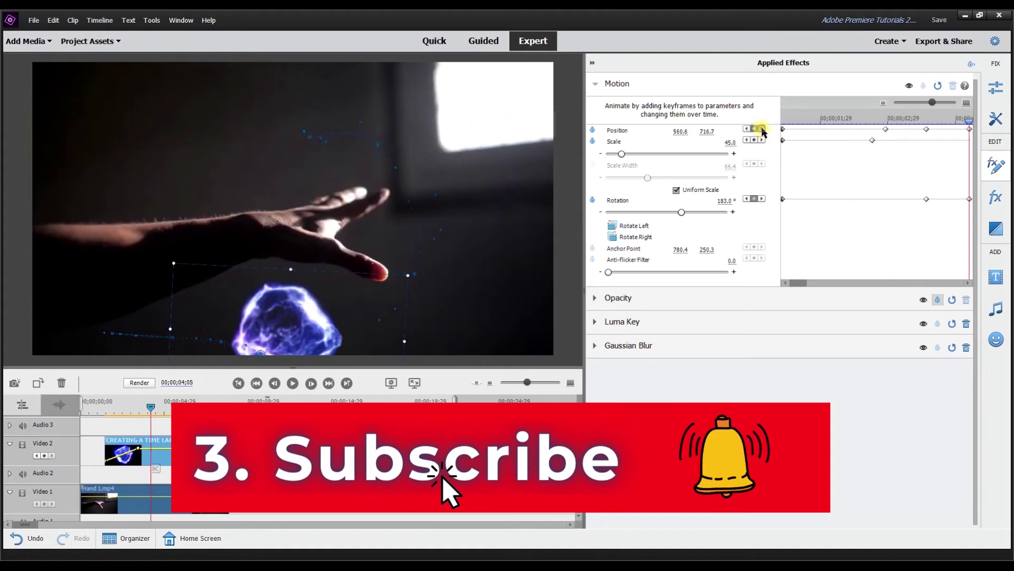
left_click(762, 129)
left_click(763, 129)
left_click(762, 129)
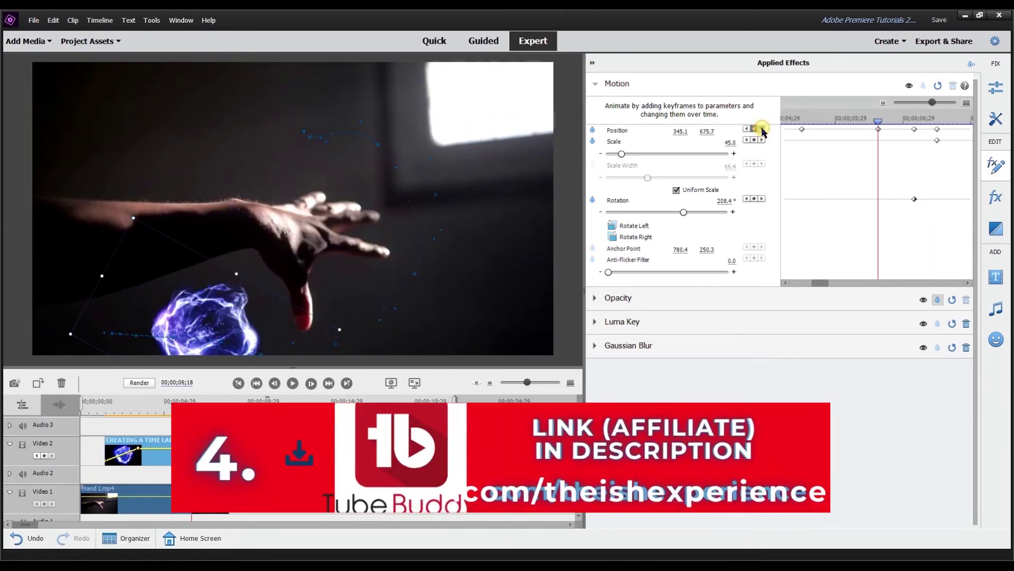
left_click(762, 129)
left_click(762, 129)
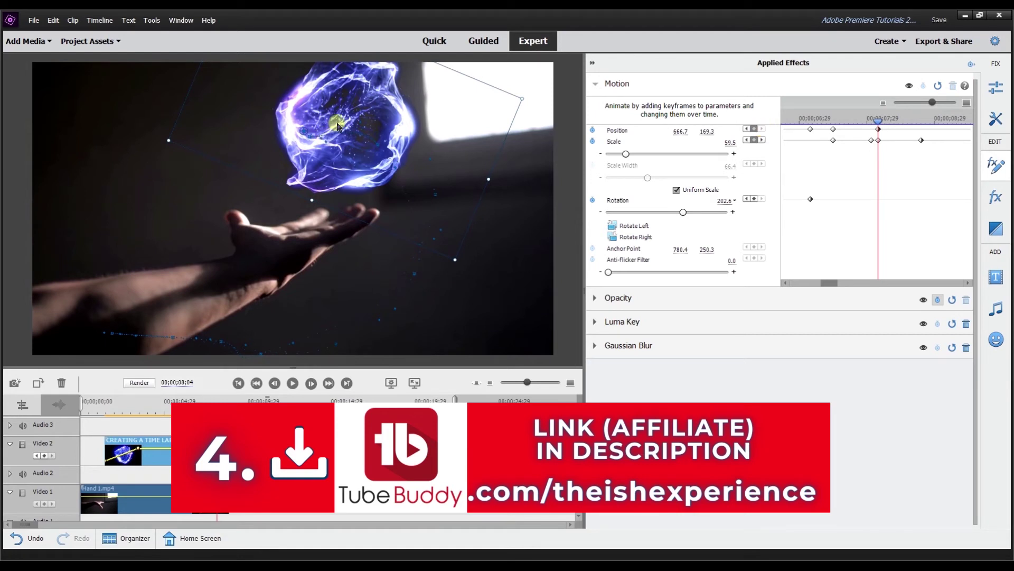
left_click_drag(337, 126, 278, 136)
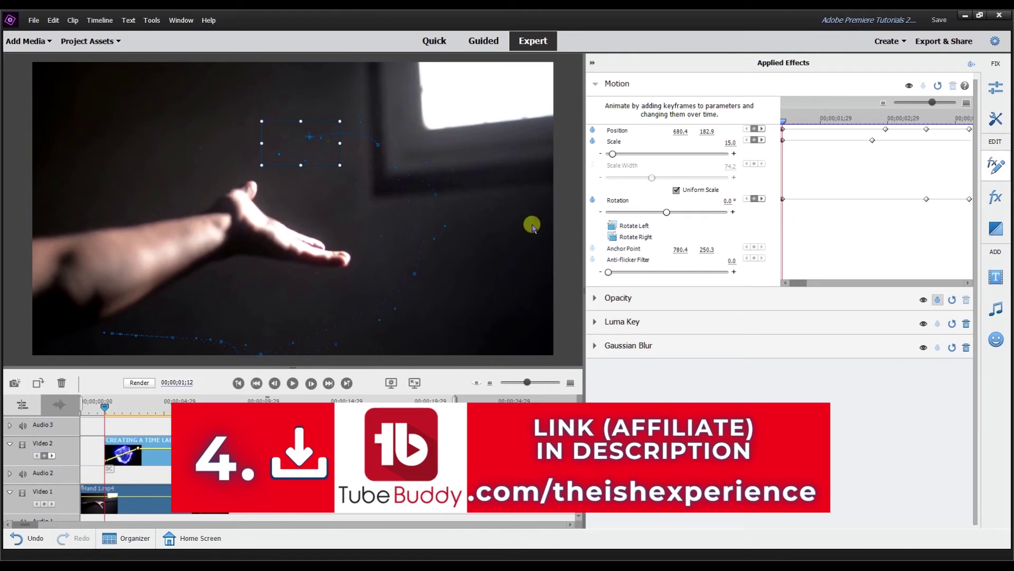
- Send the orb off the right edge near 08;23 (2294.4, 83.3) and replay from 6 seconds
left_click(291, 383)
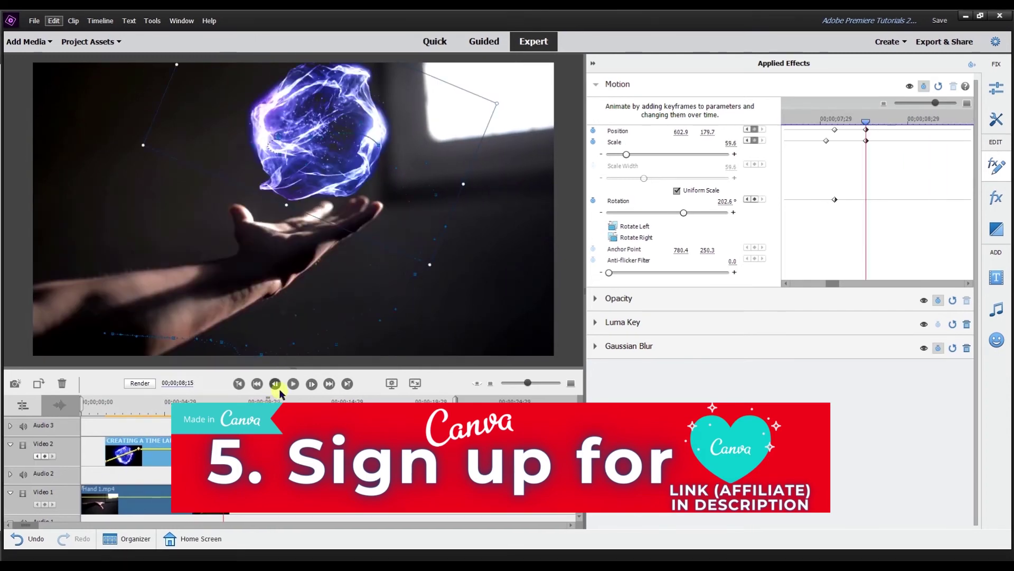
left_click(292, 390)
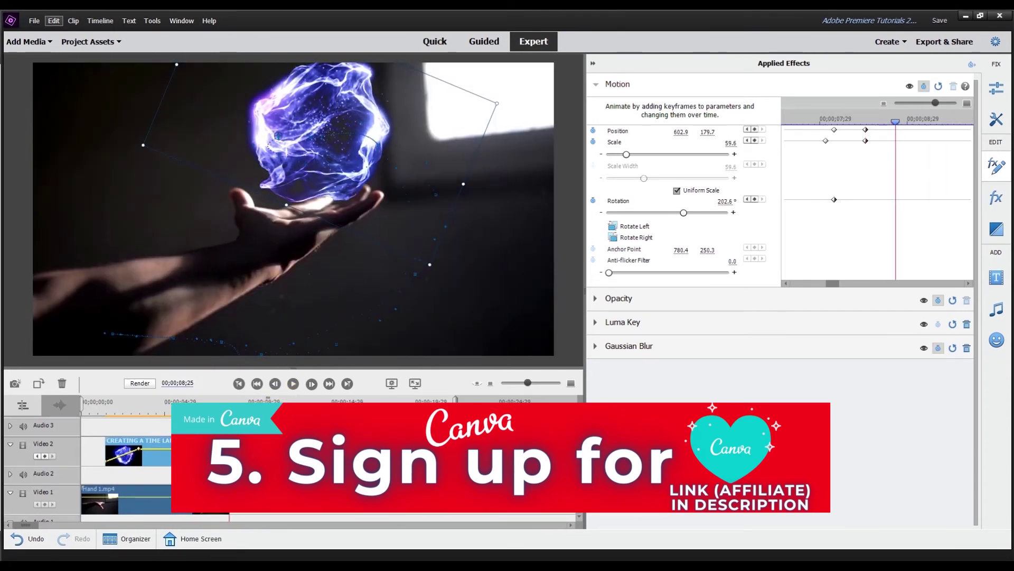
left_click(315, 132)
left_click_drag(316, 132, 1007, 94)
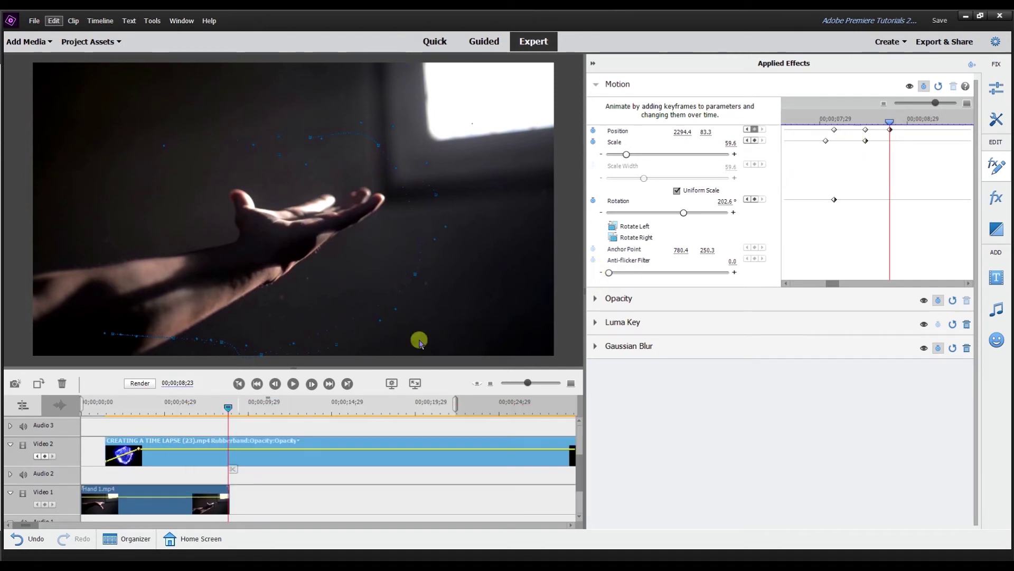
left_click_drag(222, 411, 189, 414)
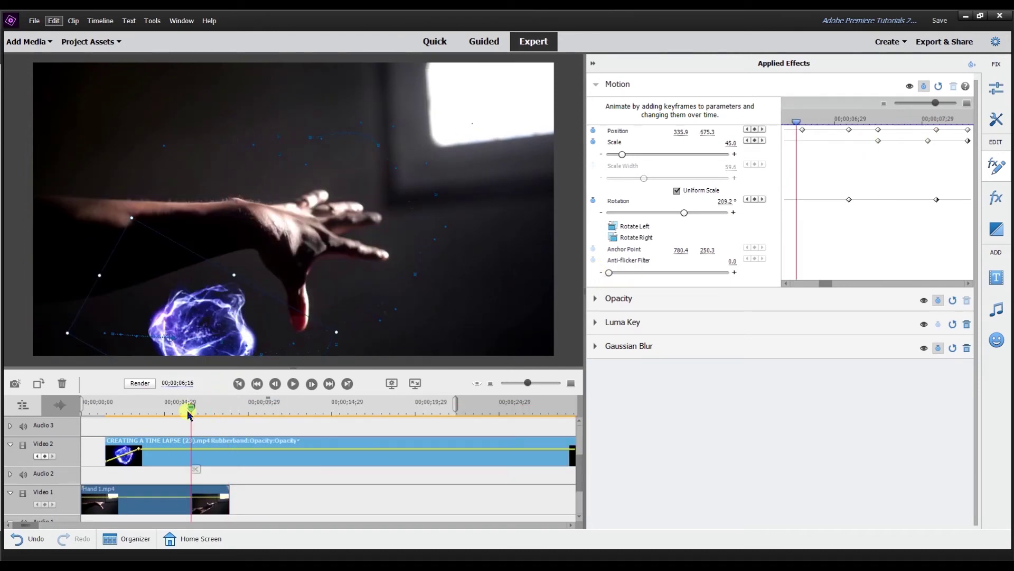
left_click(288, 387)
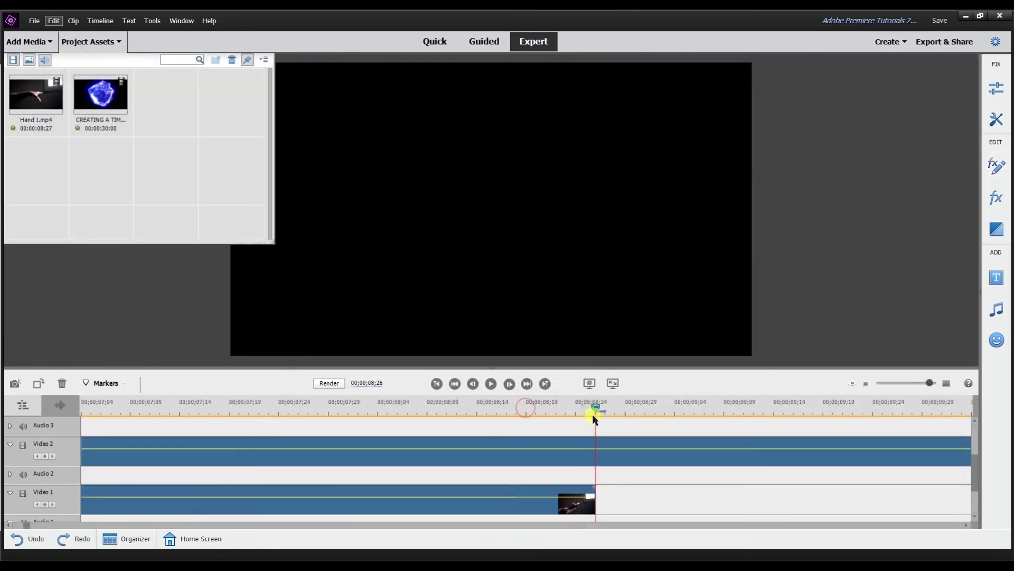
- Delete the orb clip's overhang past the hand clip's end and zoom out to the whole sequence
left_click(618, 459)
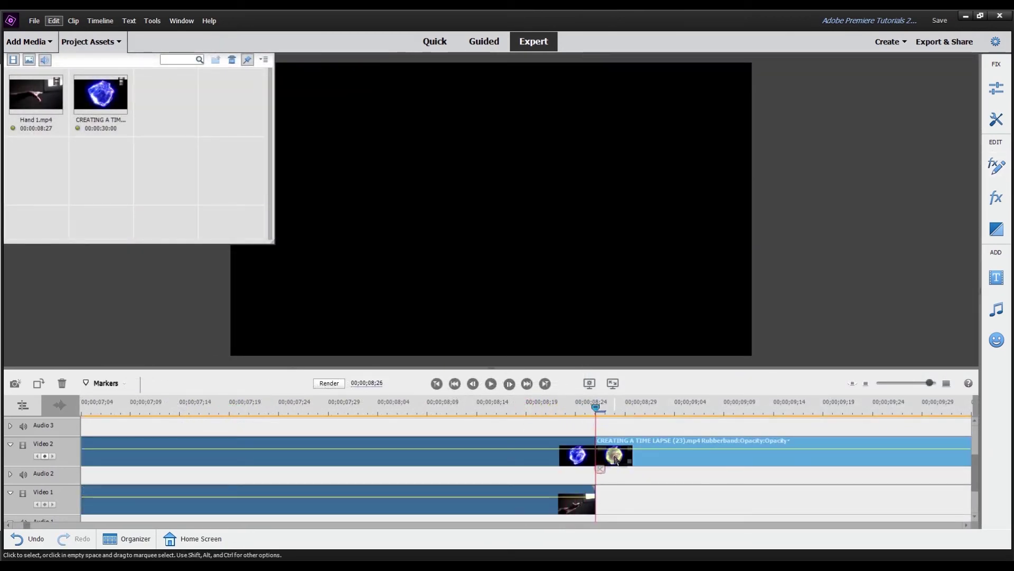
key("Delete")
left_click_drag(933, 385, 908, 384)
- Paste copies of the orb and Hand 1.mp4 clips after the originals, then select both copies
left_click(284, 454)
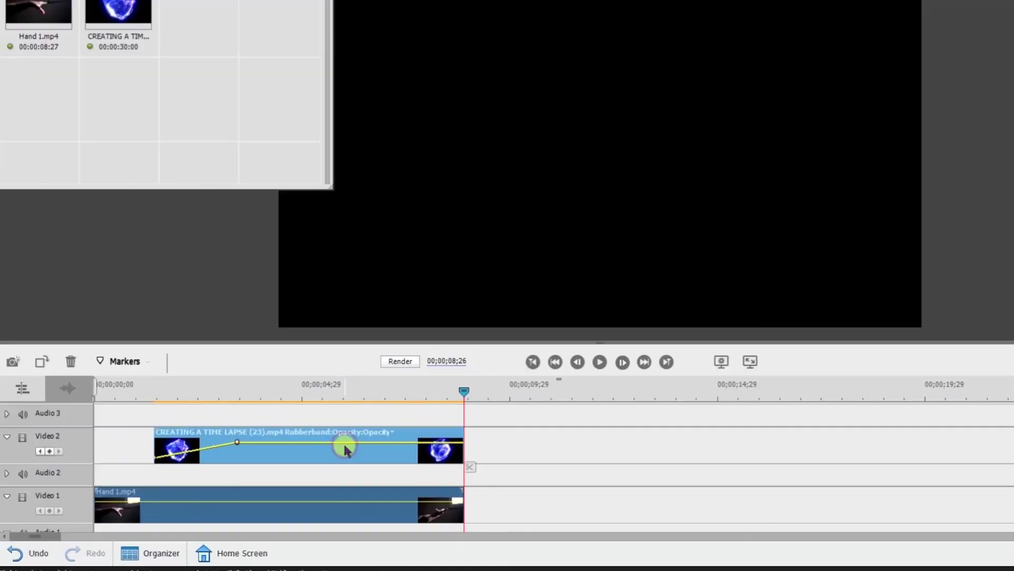
left_click(273, 487)
left_click(296, 463, "shift")
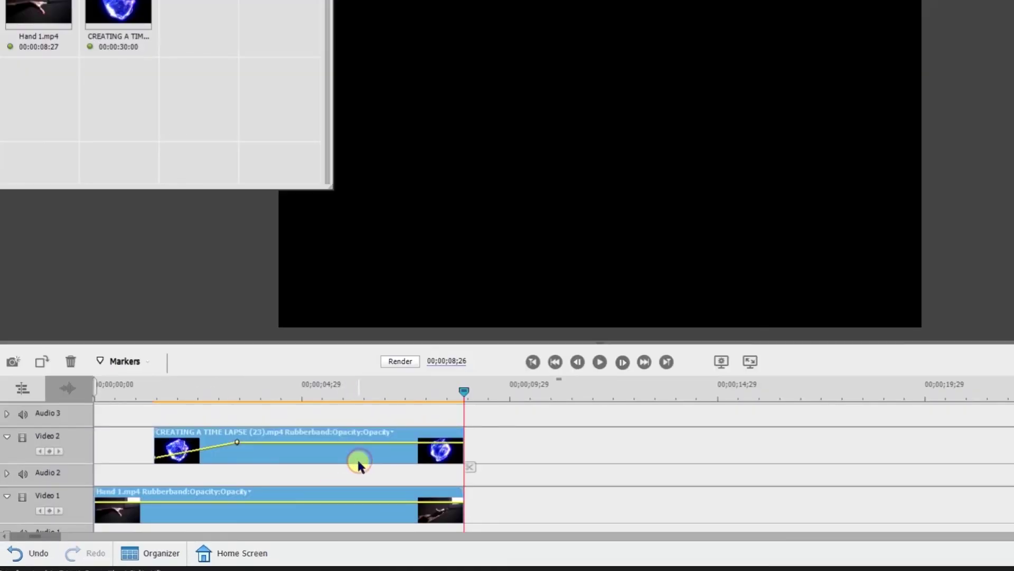
key("ctrl+v")
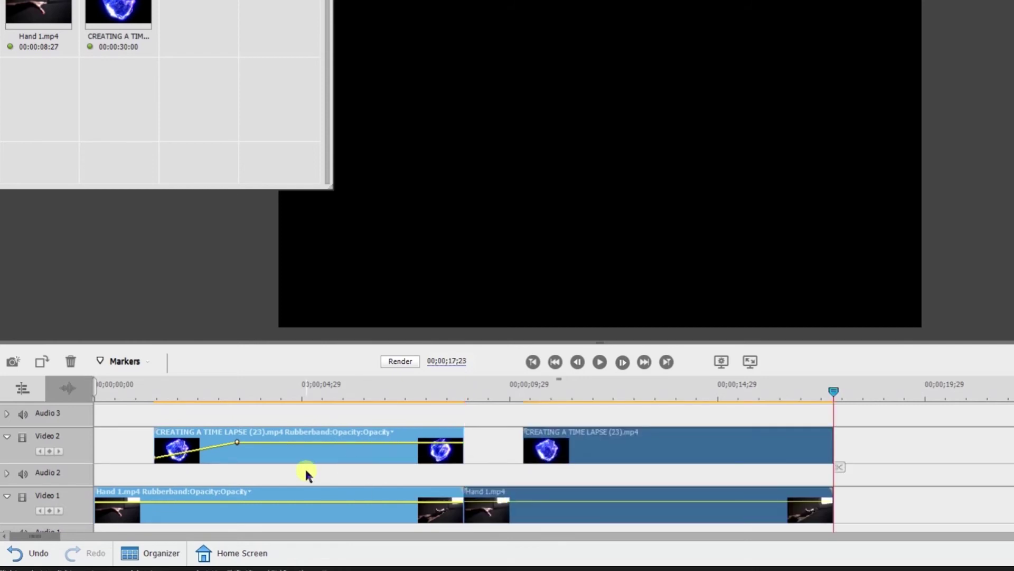
left_click(569, 433)
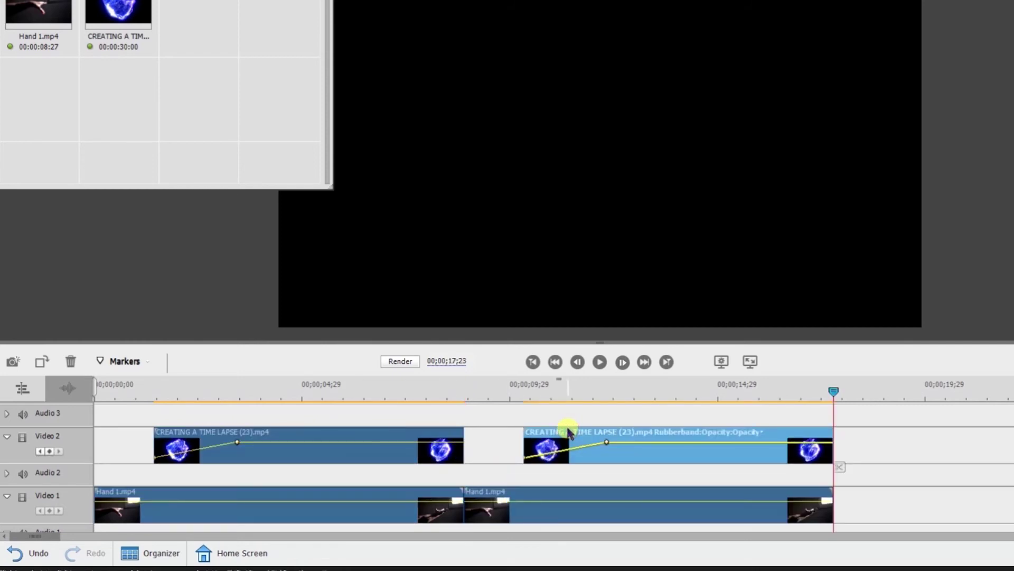
left_click(555, 490)
left_click(590, 432)
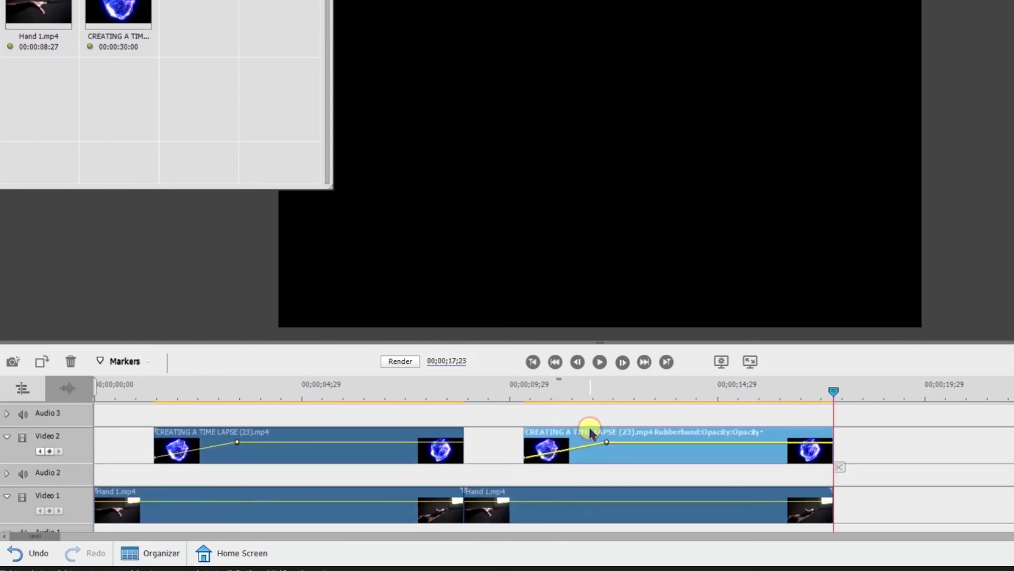
right_click(521, 500)
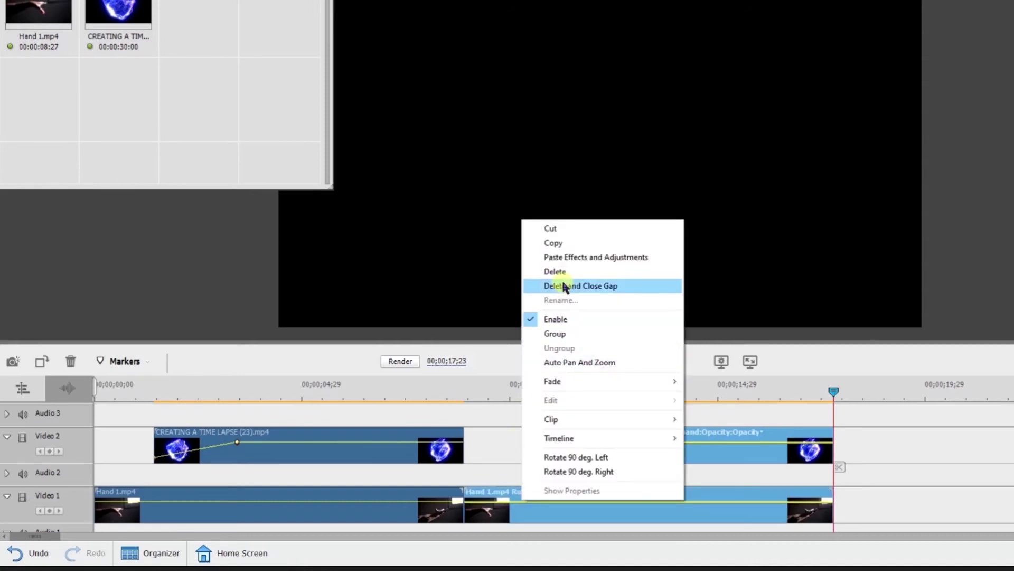
- Reverse the copied clips to -100% speed with Time Stretch's Reverse Speed option
mouse_move(565, 418)
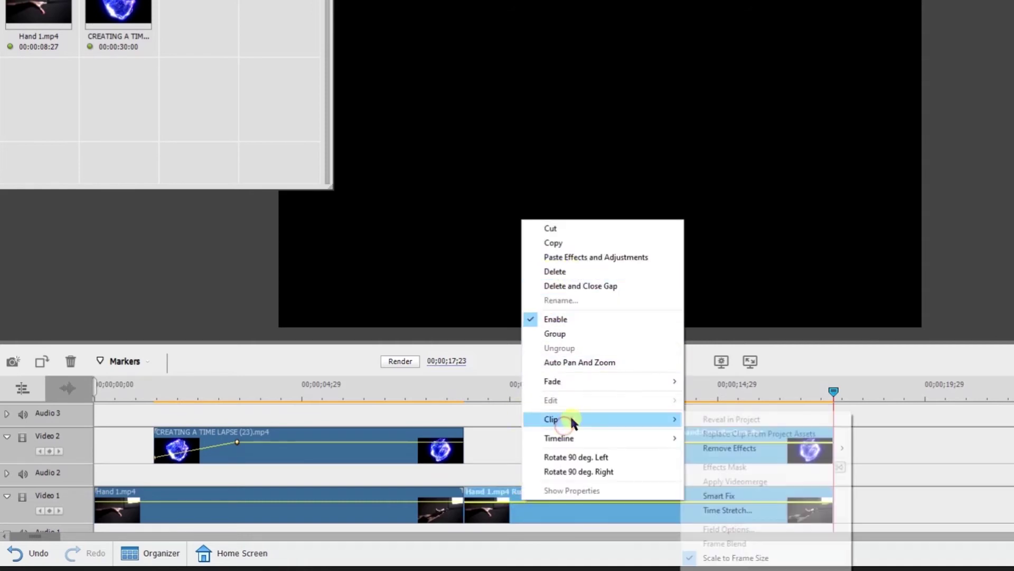
left_click(820, 509)
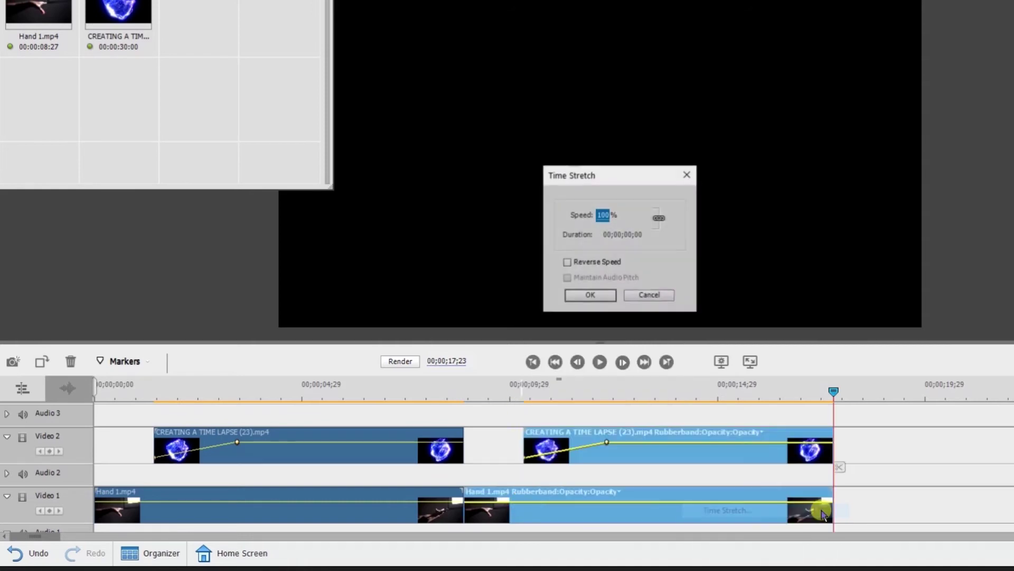
left_click(567, 262)
left_click(590, 295)
- Move the reversed orb clip to start at 00;00;08;26, right where the first orb clip ends
left_click_drag(499, 427, 476, 425)
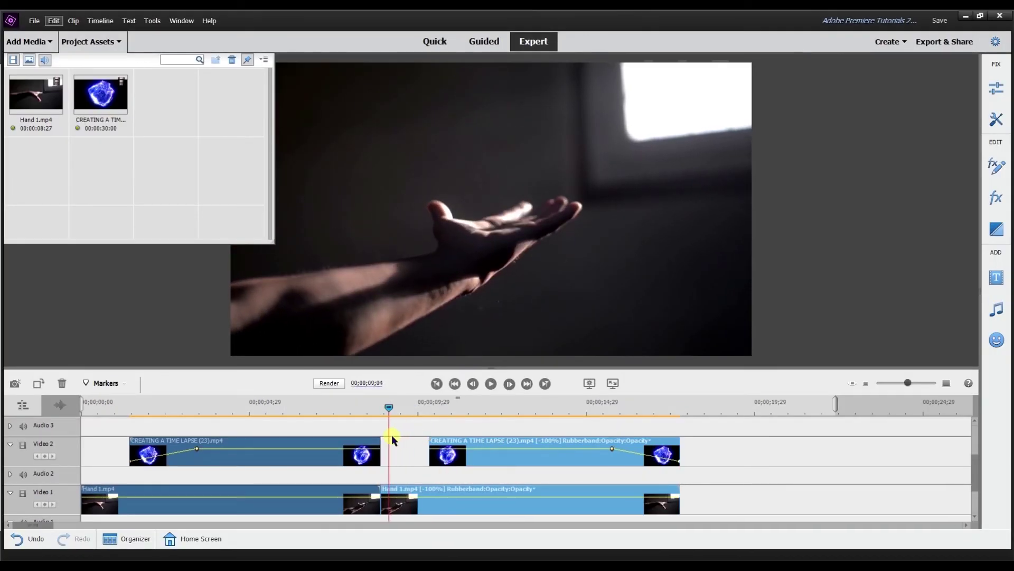
left_click_drag(392, 435, 381, 438)
left_click(724, 474)
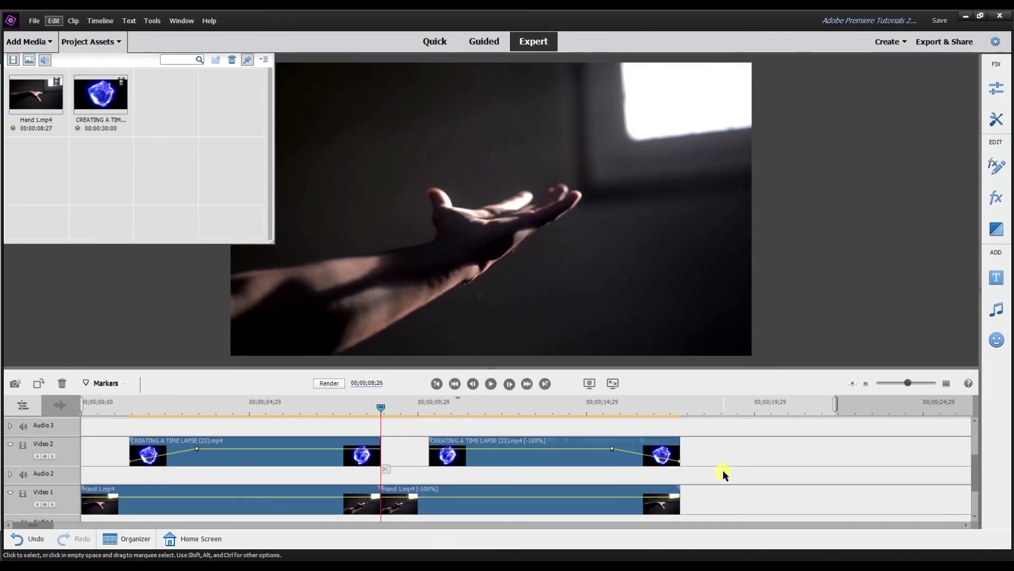
left_click_drag(447, 442, 381, 447)
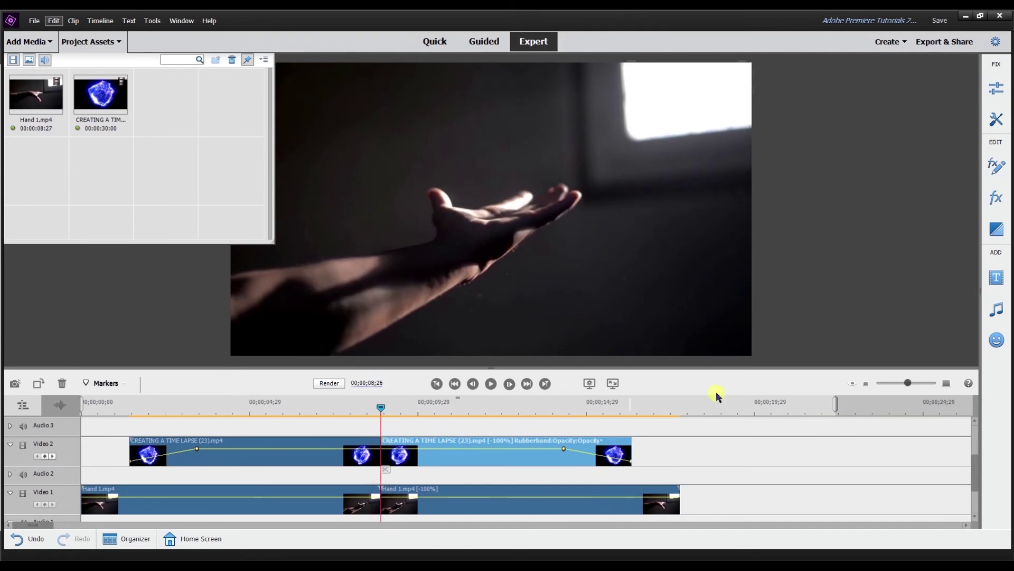
left_click_drag(907, 382, 930, 385)
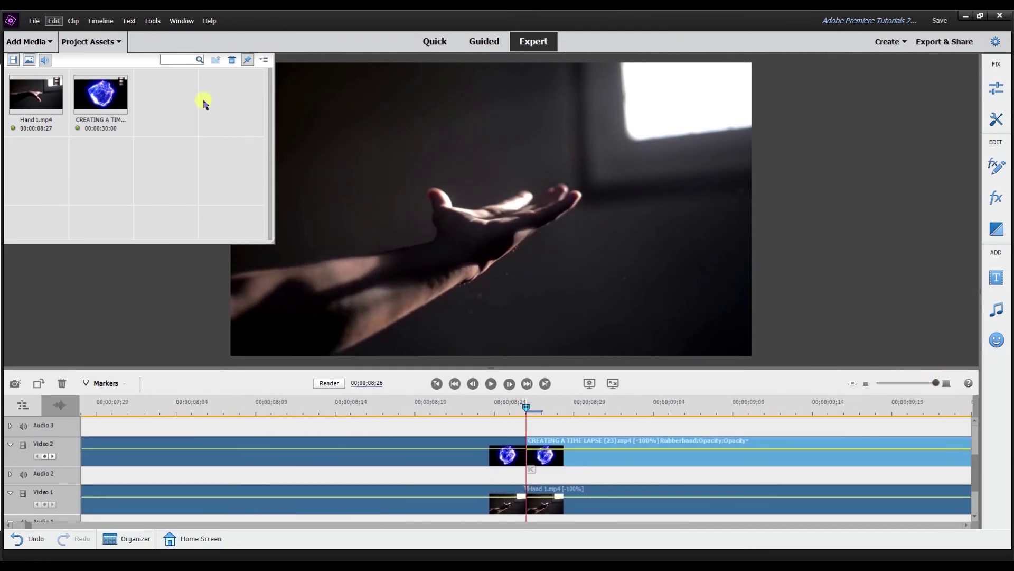
- Insert a freeze frame of the current frame into the movie, then undo it
left_click(16, 383)
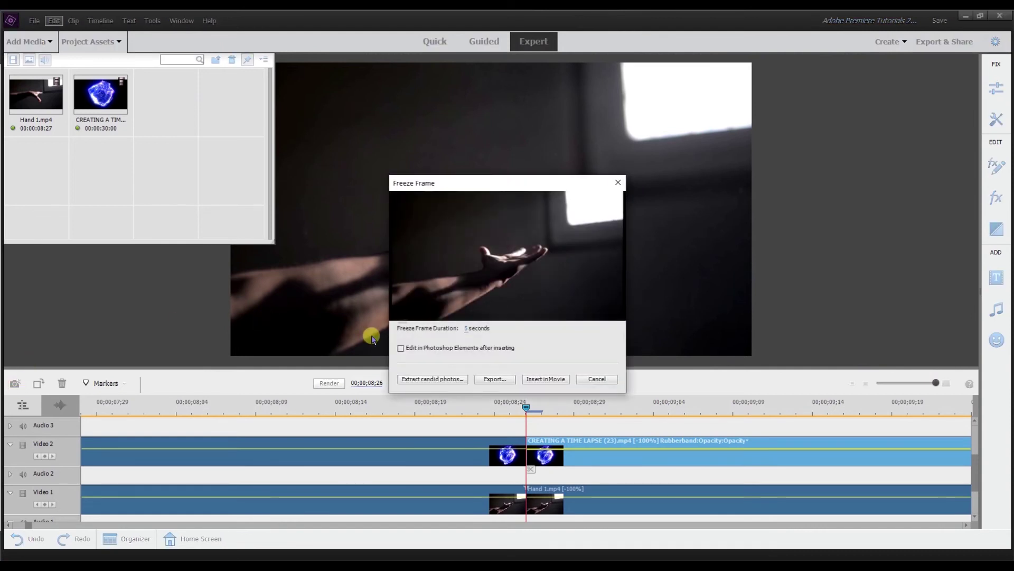
left_click(545, 379)
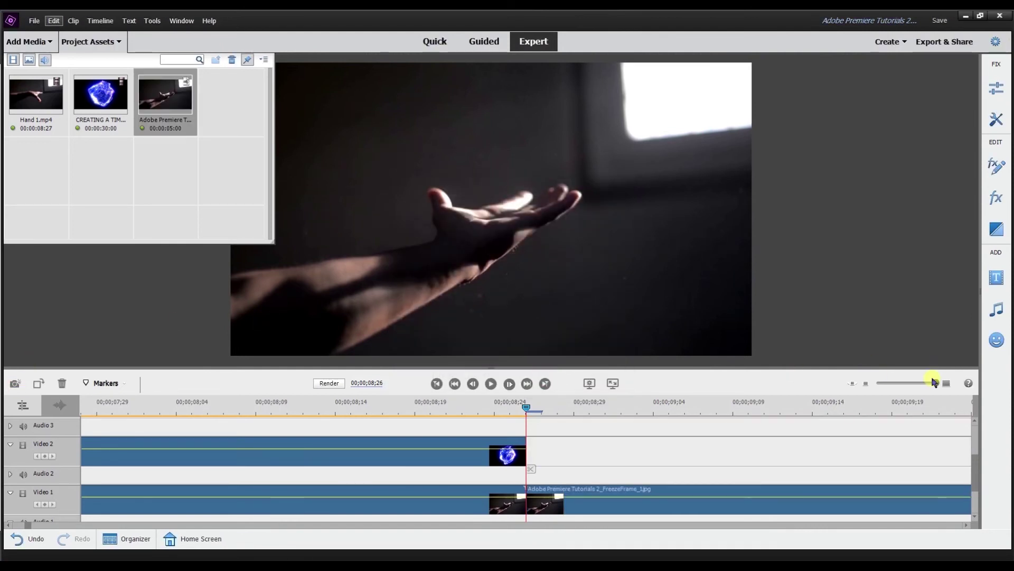
left_click_drag(929, 383, 908, 384)
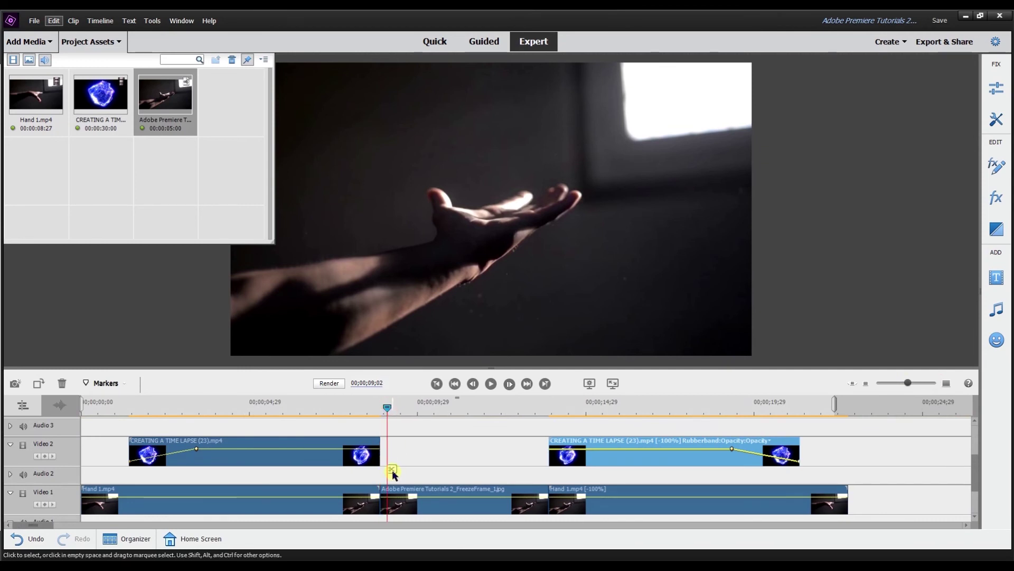
key("ctrl+z")
- Scrub the sequence to review the join between original and reversed clips, then return to the start
left_click_drag(82, 426, 157, 430)
left_click_drag(340, 430, 696, 466)
key("Home")
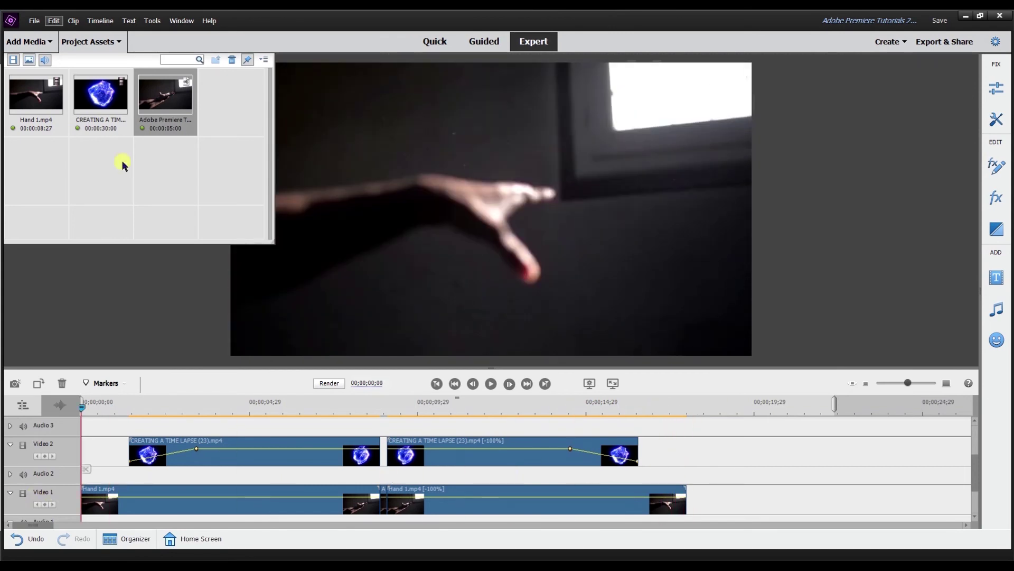
- Hide the Project Assets panel
left_click(109, 42)
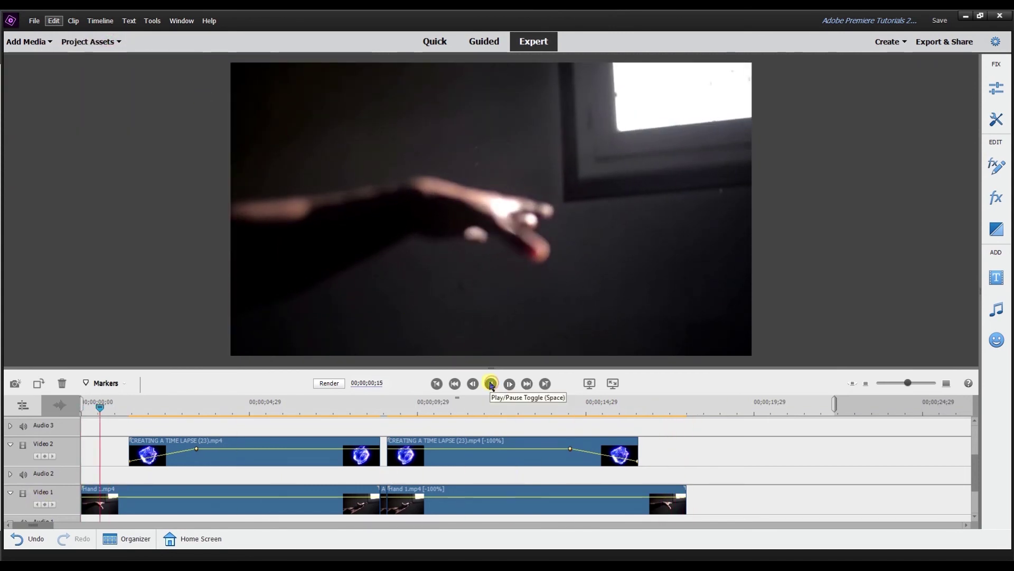